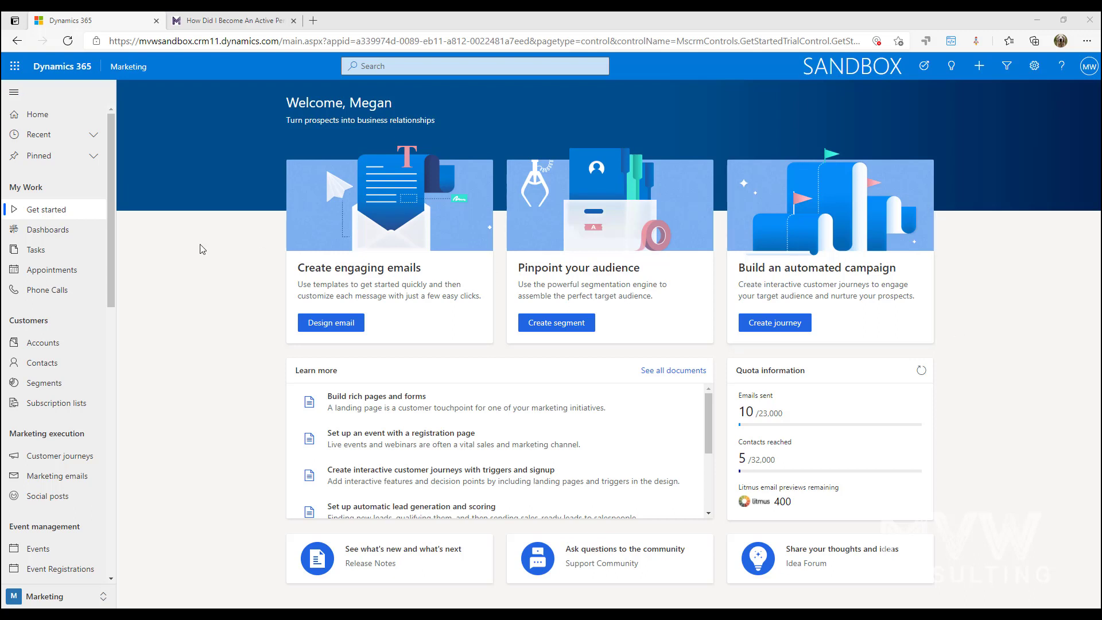
Start a new customer journey from the Customer Onboarding template, after previewing the templates.
left_click(70, 457)
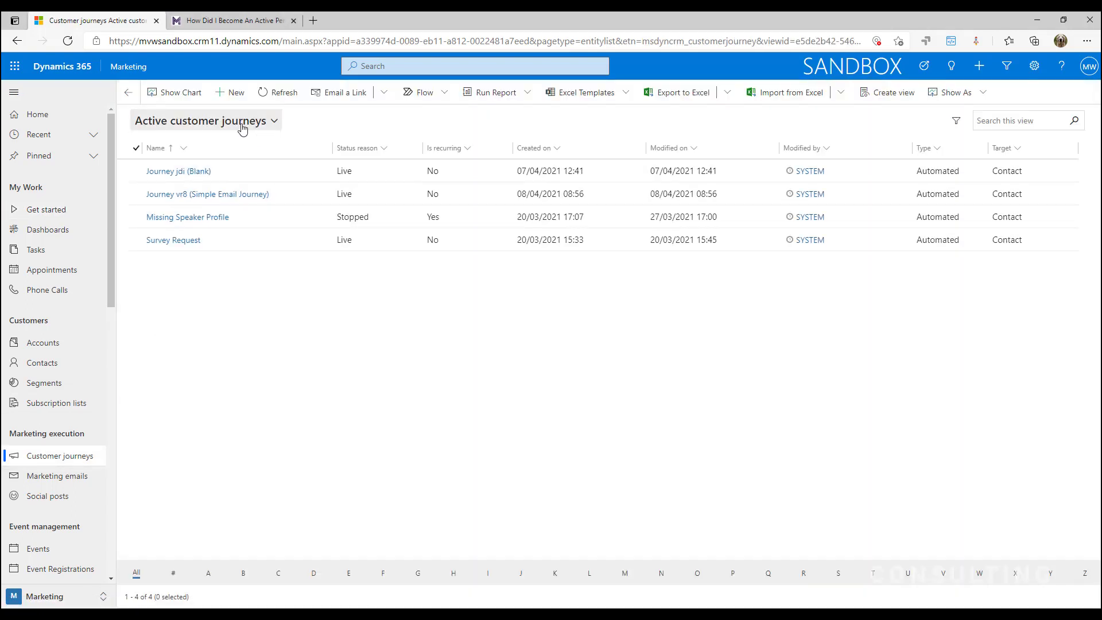
left_click(223, 98)
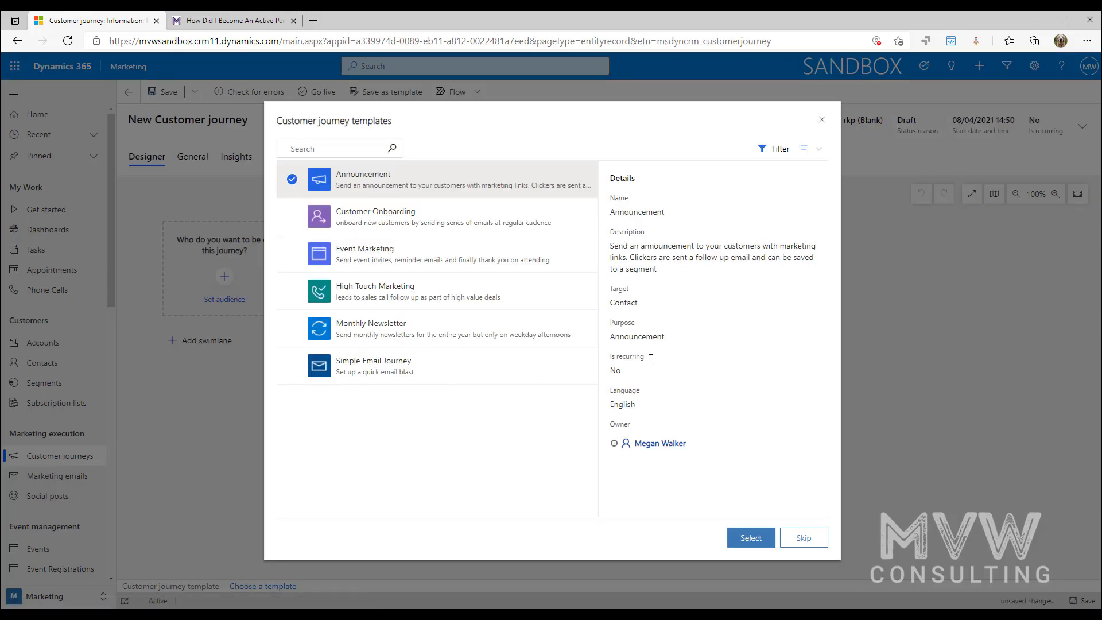
left_click(488, 227)
left_click(455, 371)
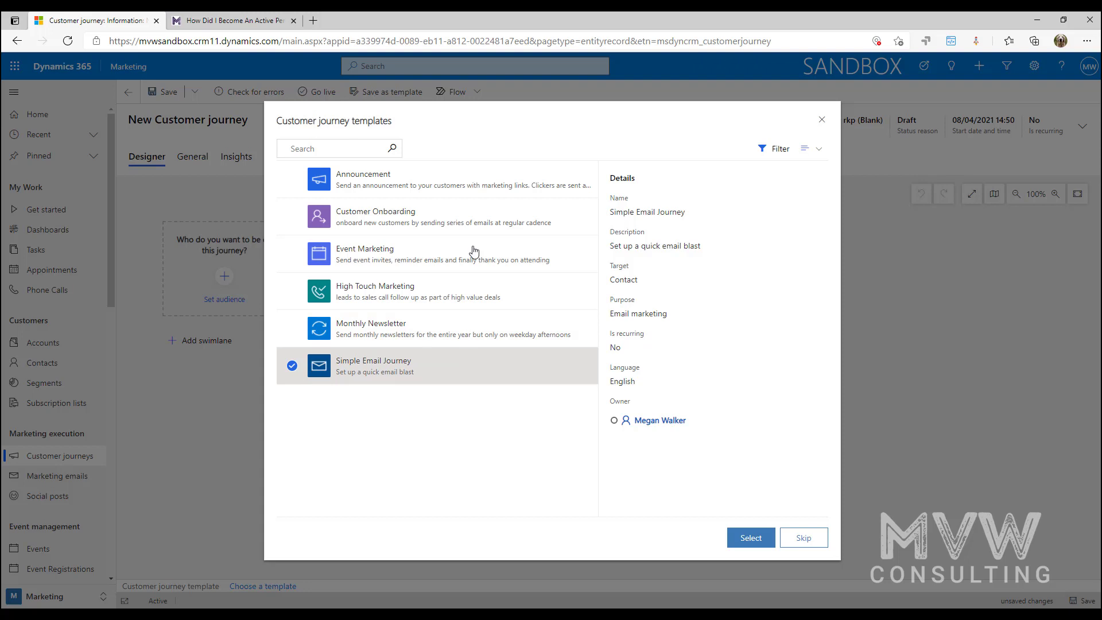
left_click(464, 220)
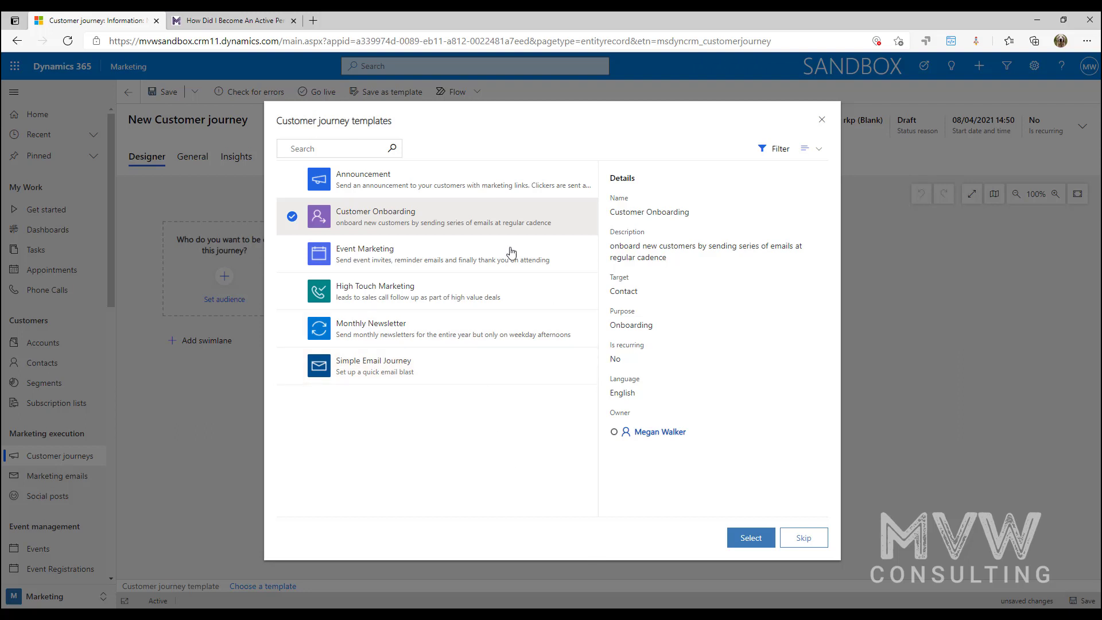
left_click(750, 536)
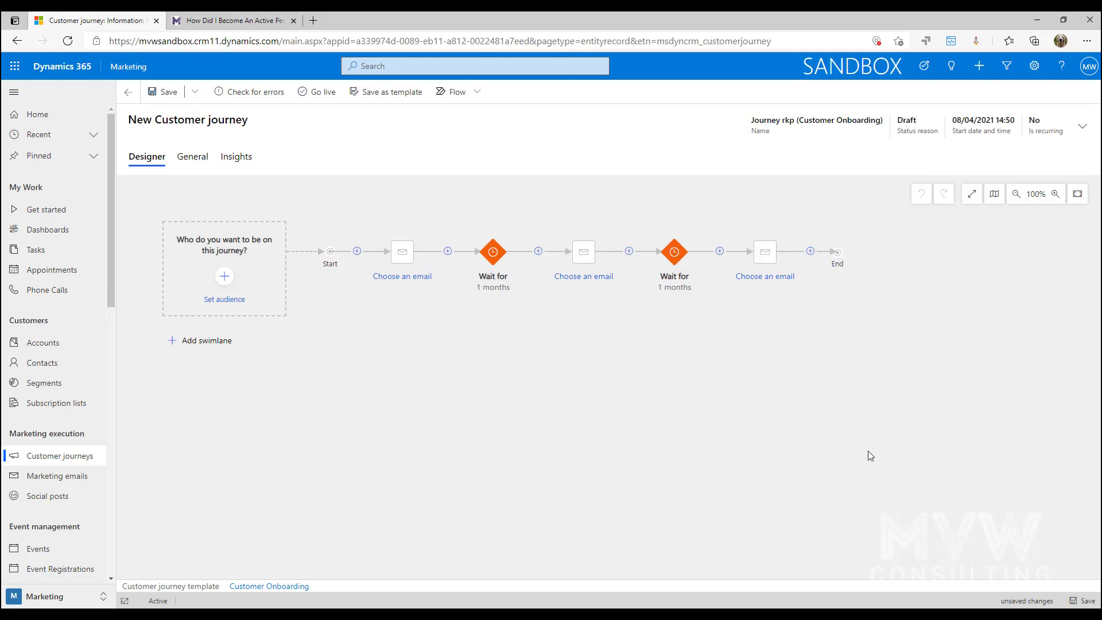
Target the journey at the Customer List segment, keeping Segment as the audience source.
left_click(223, 299)
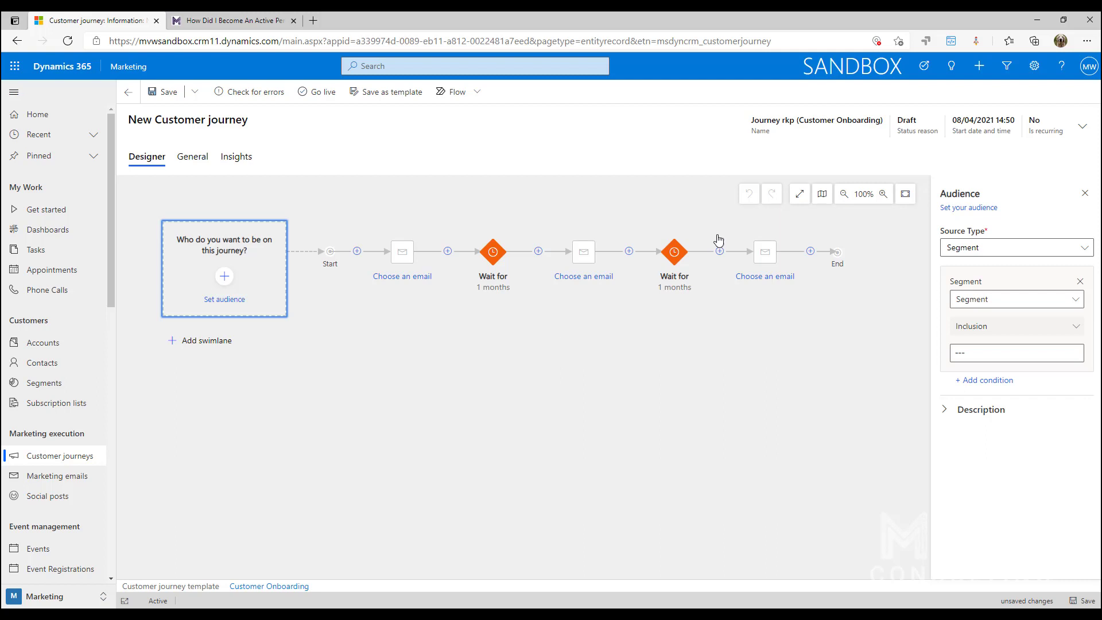
left_click(1076, 252)
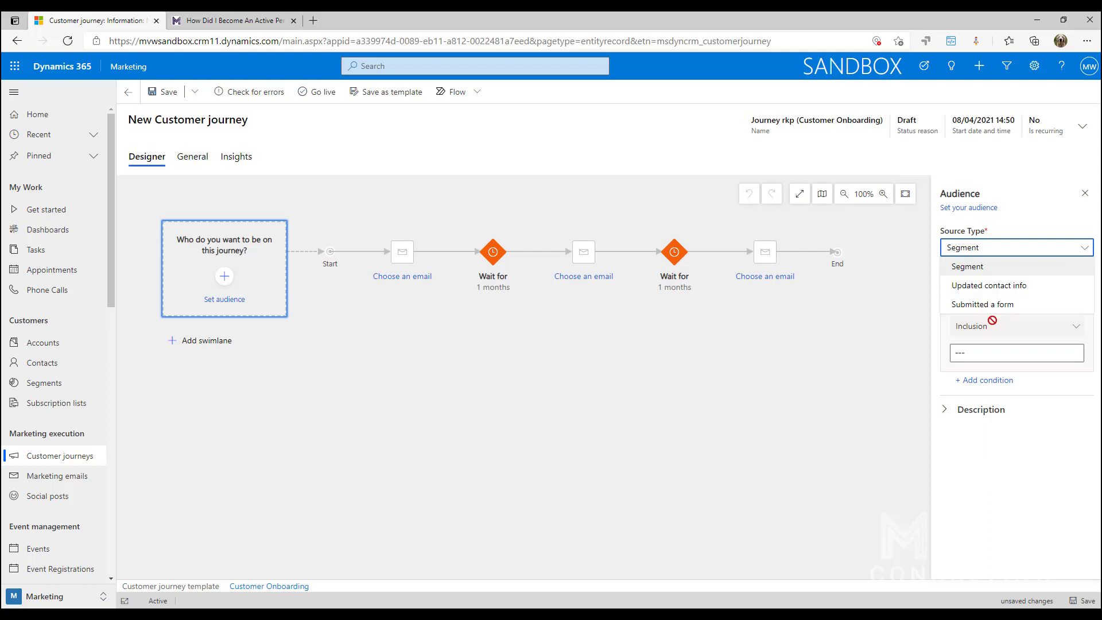
left_click(983, 486)
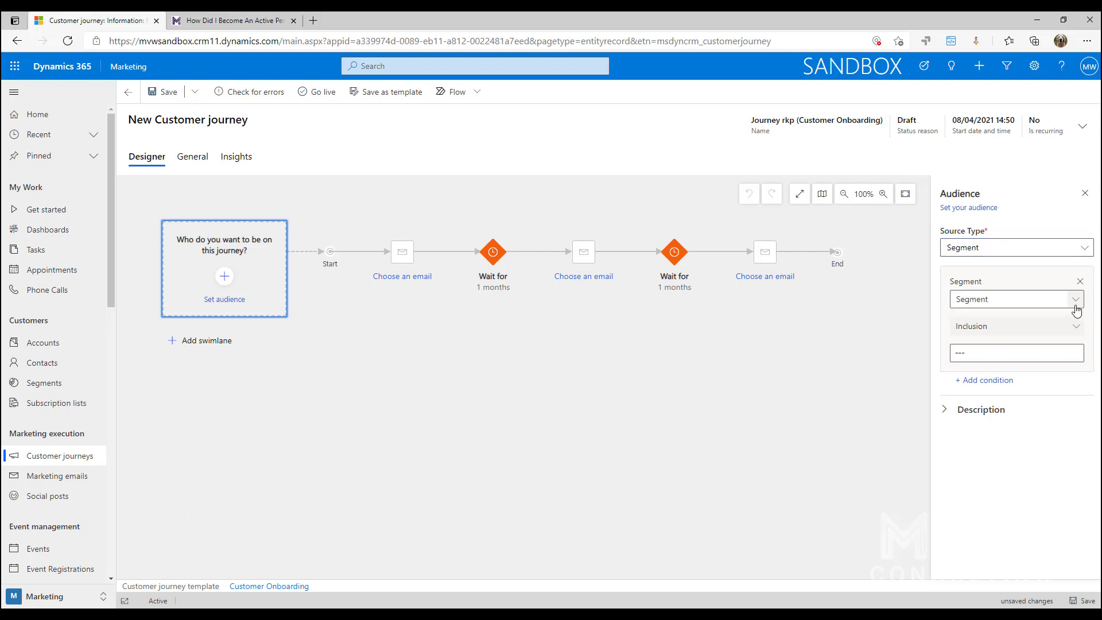
left_click(1012, 302)
left_click(1019, 337)
left_click(1022, 354)
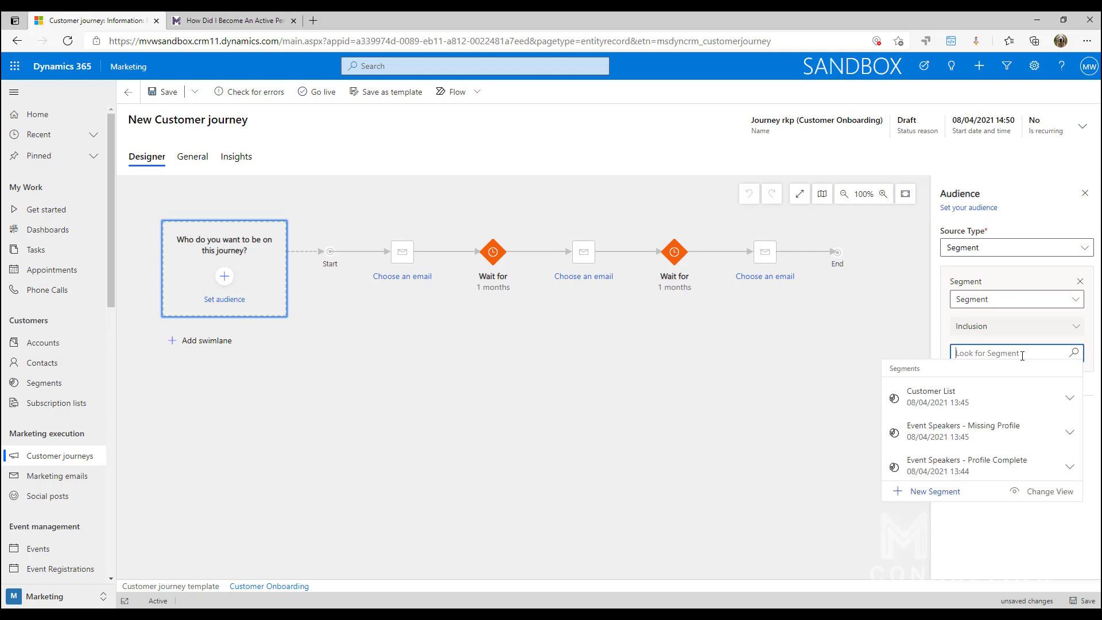
left_click(983, 395)
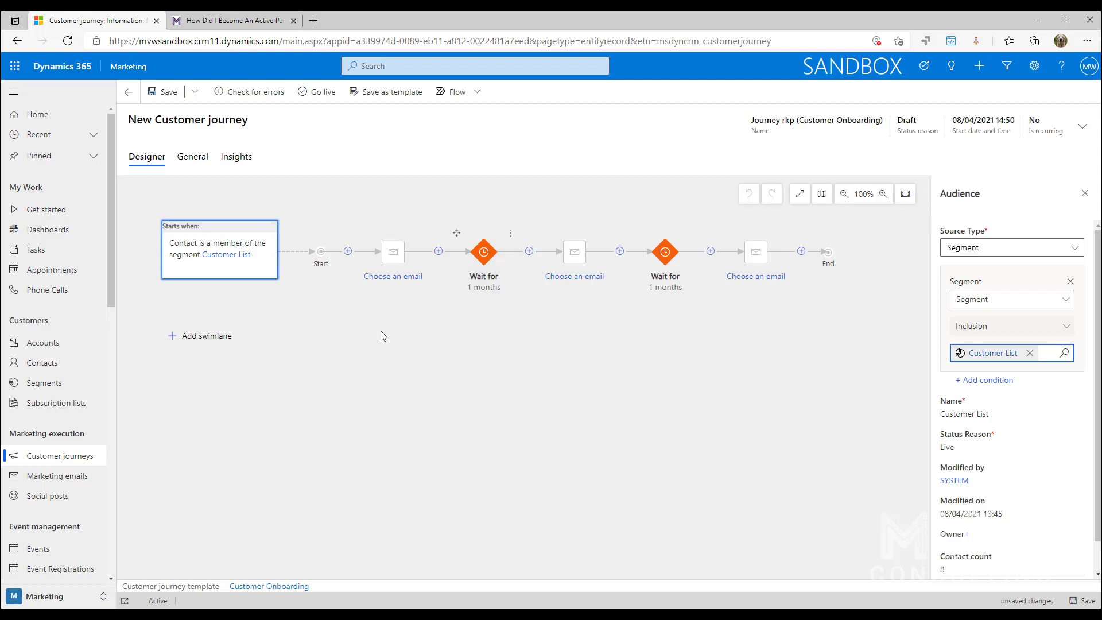
Make the first email step send Welcome New Customer - Email 1 and show its schedule.
left_click(394, 253)
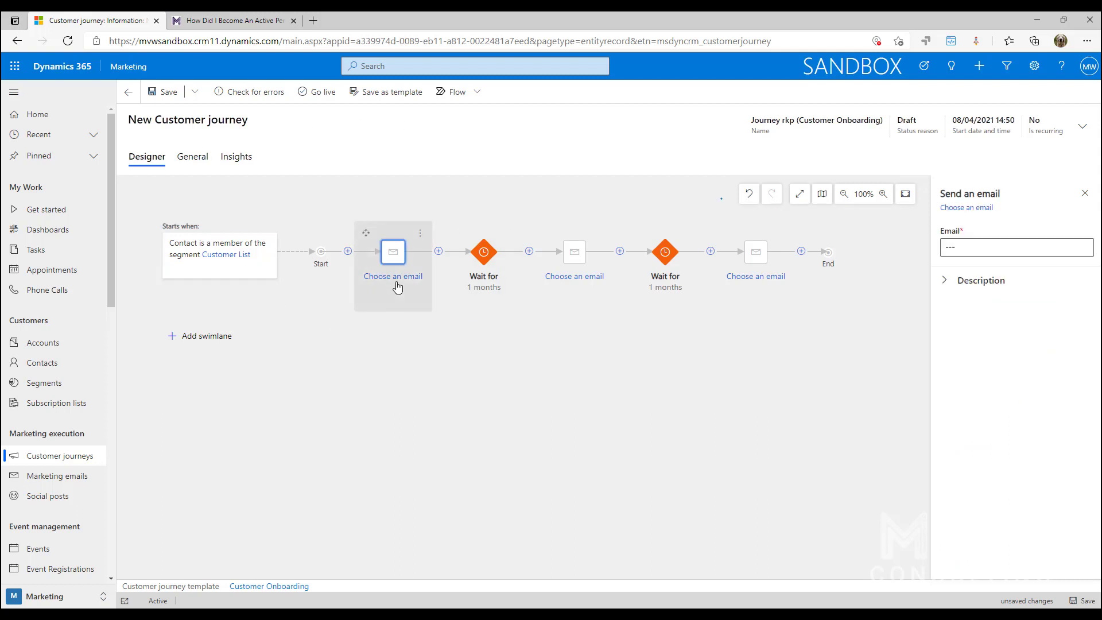
left_click(1040, 245)
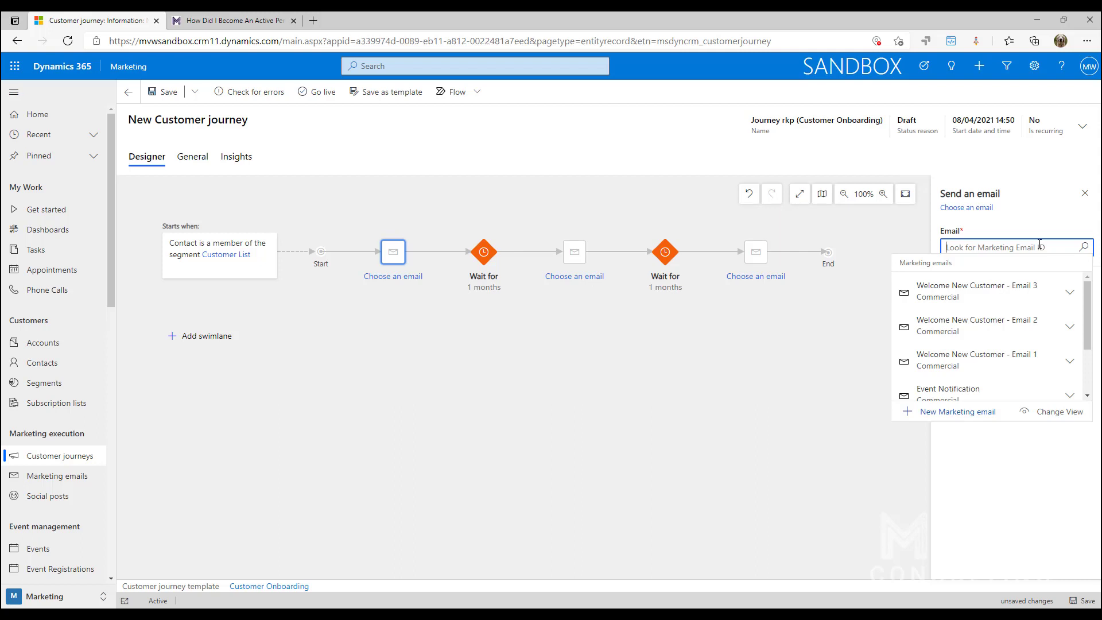
left_click(910, 364)
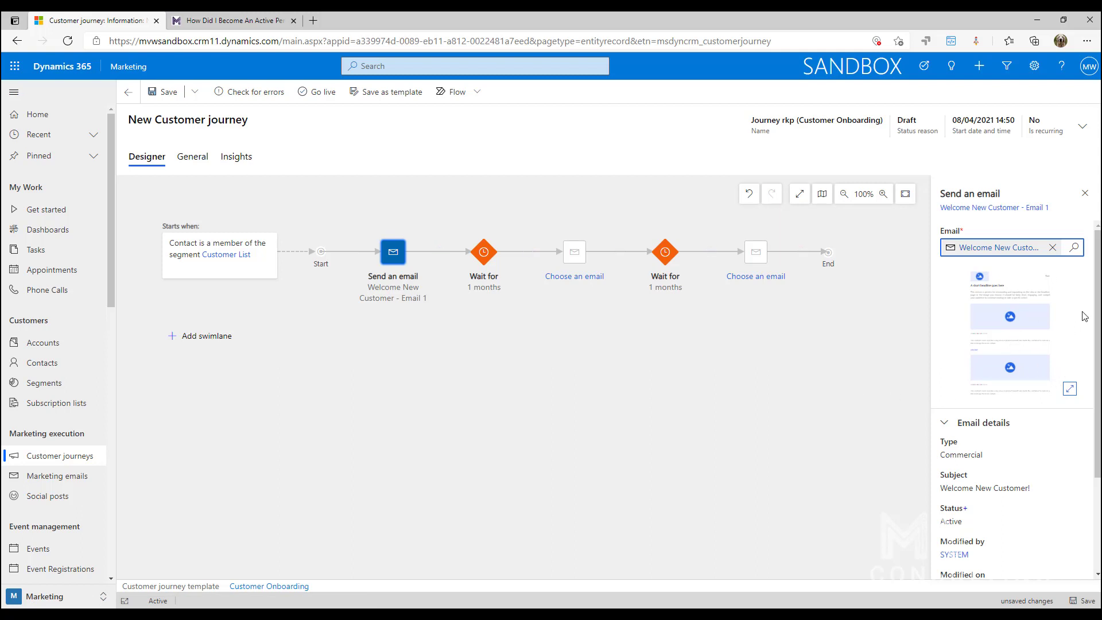
scroll(1082, 316, "down", 2)
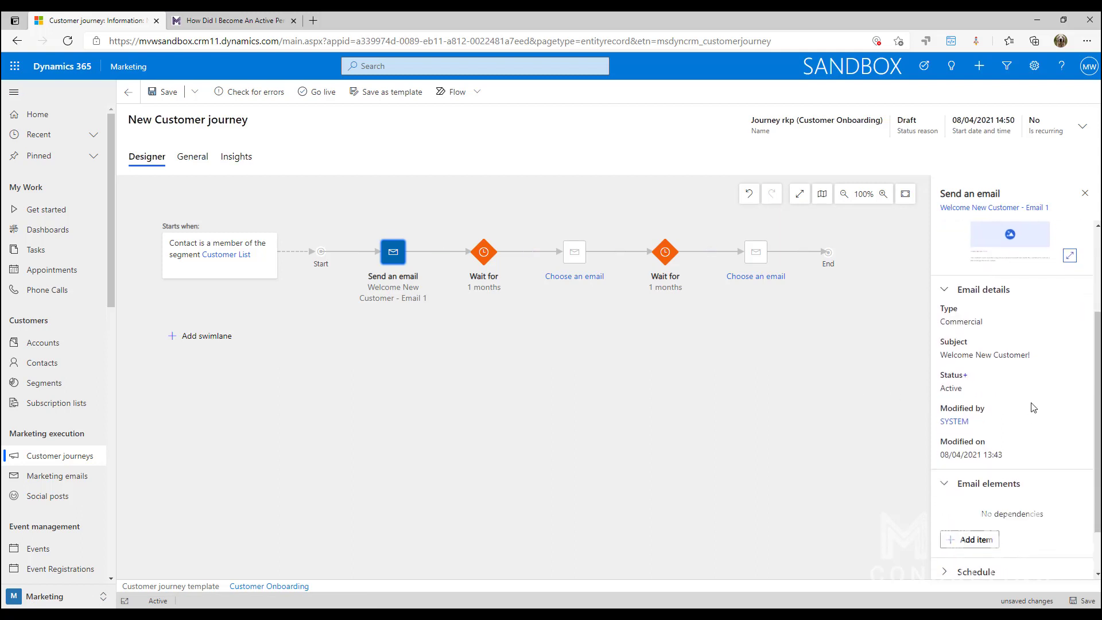
left_click(942, 484)
scroll(964, 488, "down", 1)
left_click(976, 511)
scroll(985, 492, "down", 3)
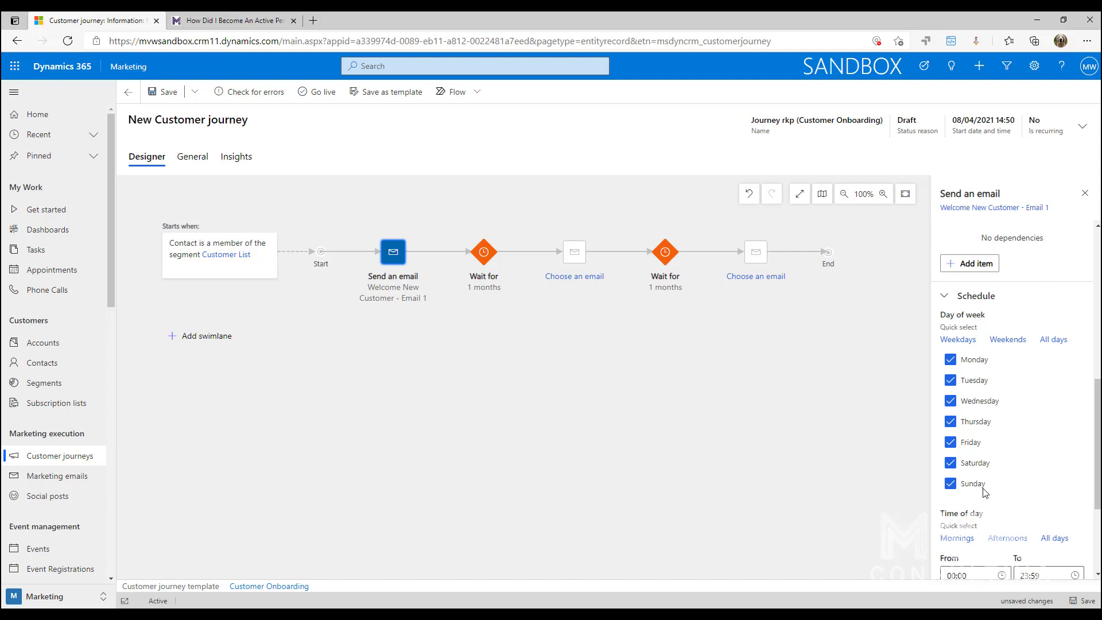
Limit the first email's sending to weekdays between 09:00 and 17:00.
left_click(950, 484)
left_click(950, 464)
scroll(1047, 440, "down", 1)
scroll(1047, 440, "down", 1)
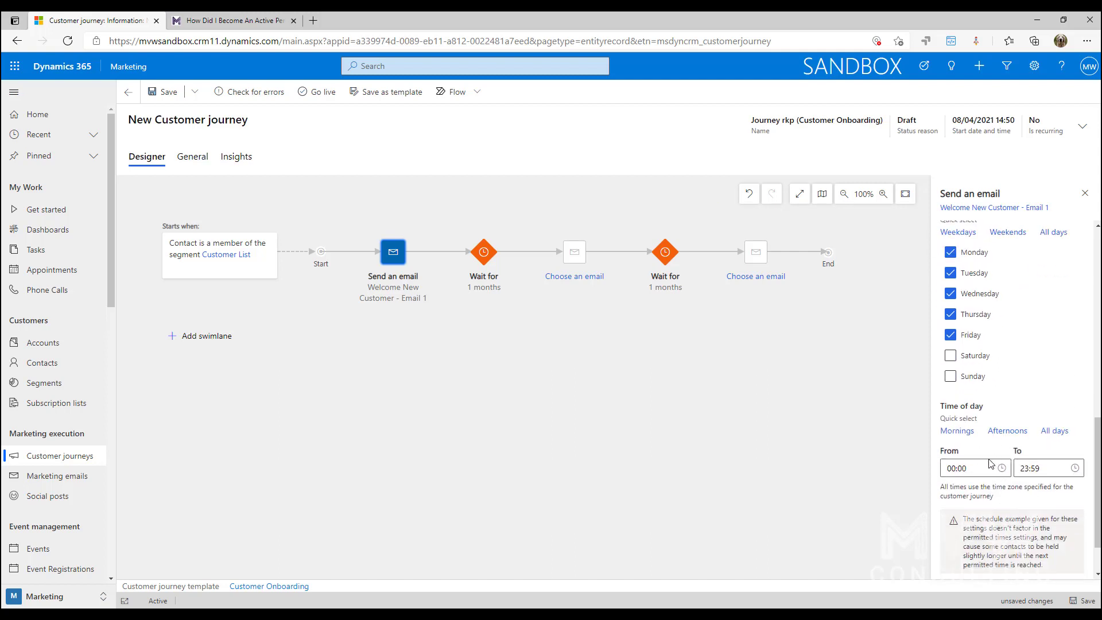
left_click(1000, 469)
scroll(999, 323, "down", 2)
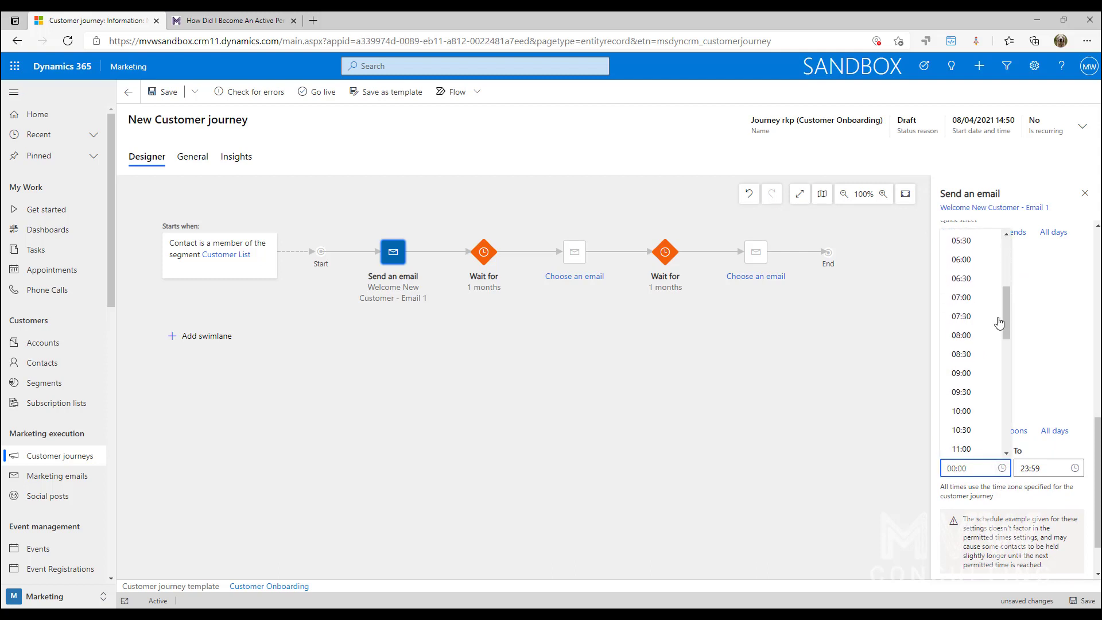
left_click(970, 374)
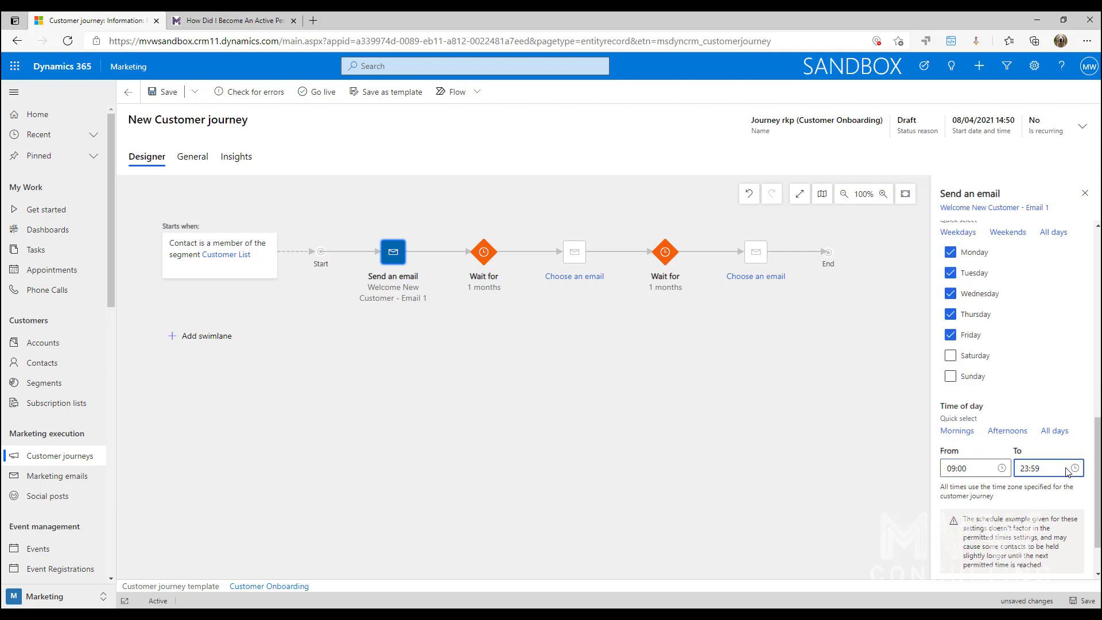
left_click(1068, 470)
scroll(1067, 373, "down", 8)
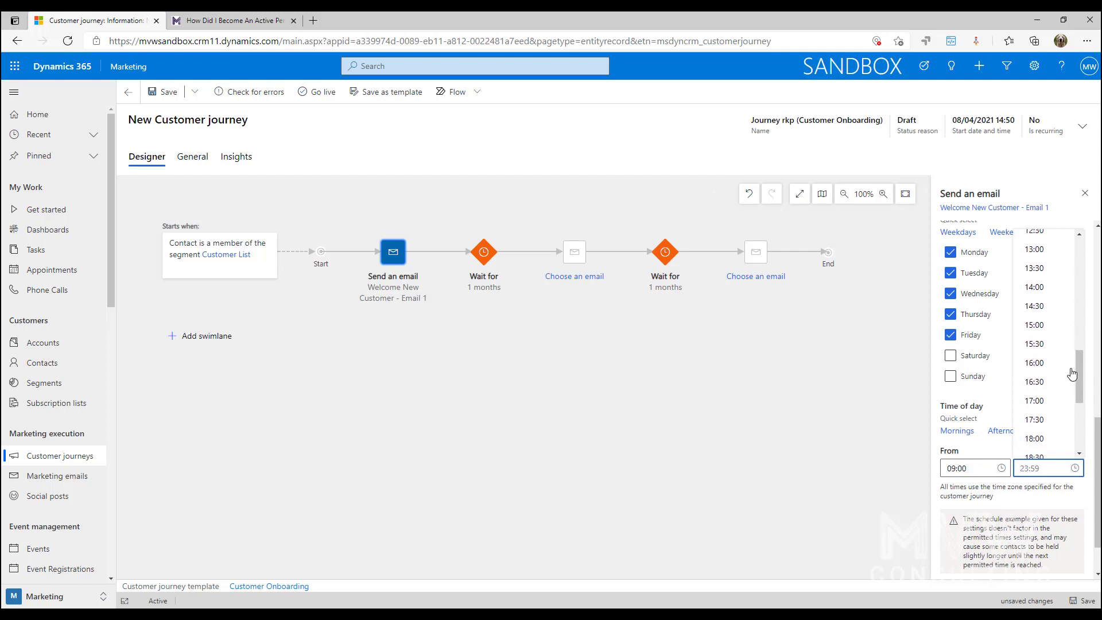
left_click(1062, 400)
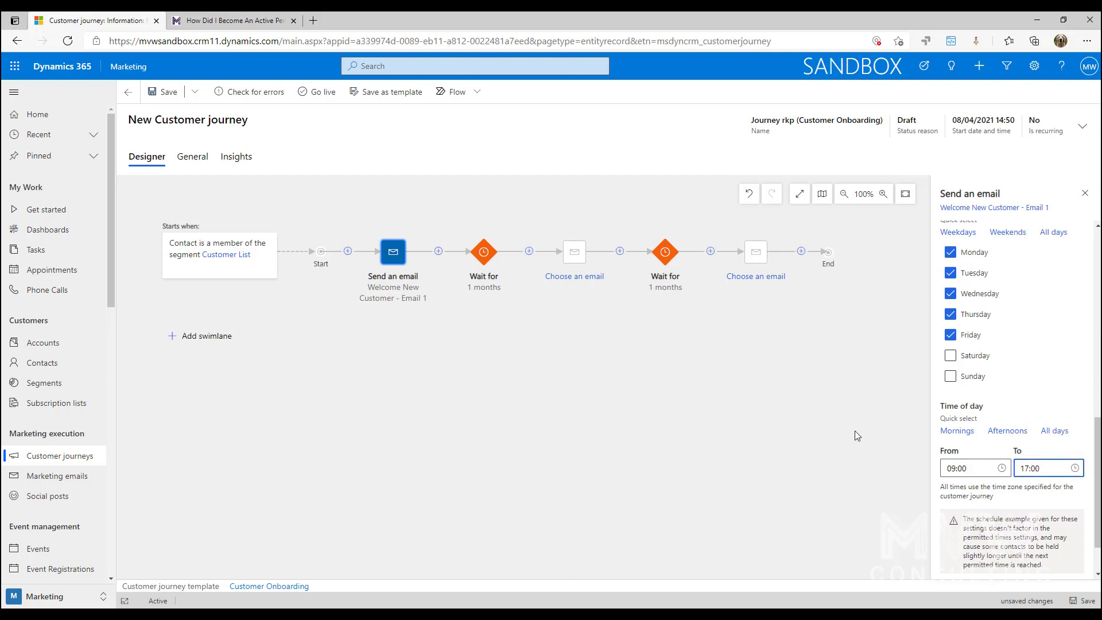
scroll(1047, 377, "down", 1)
scroll(1053, 409, "up", 5)
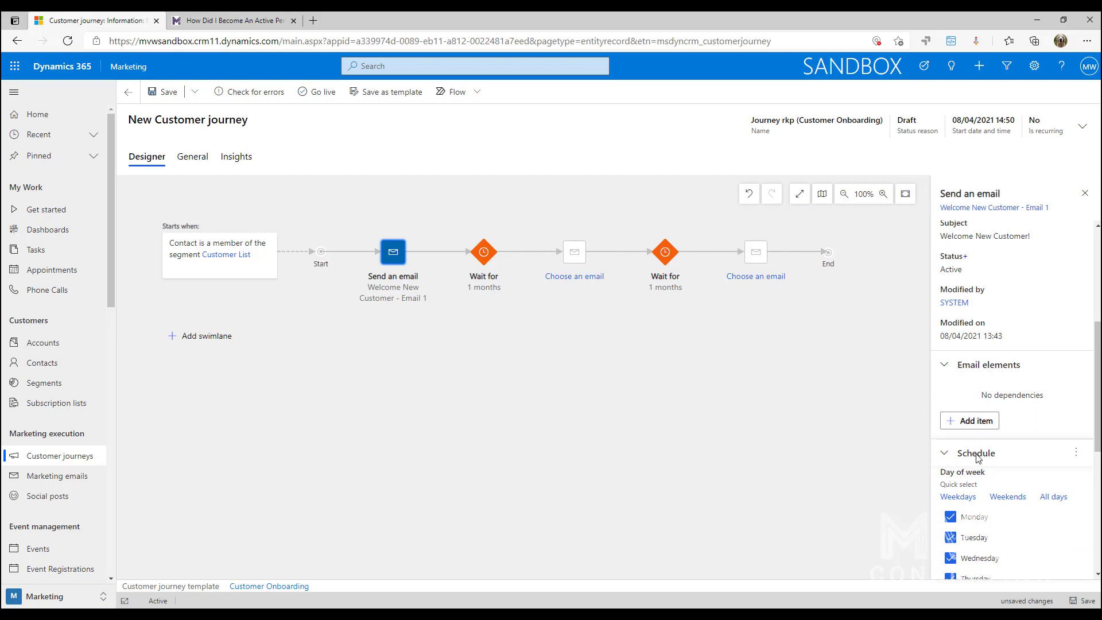
left_click(934, 459)
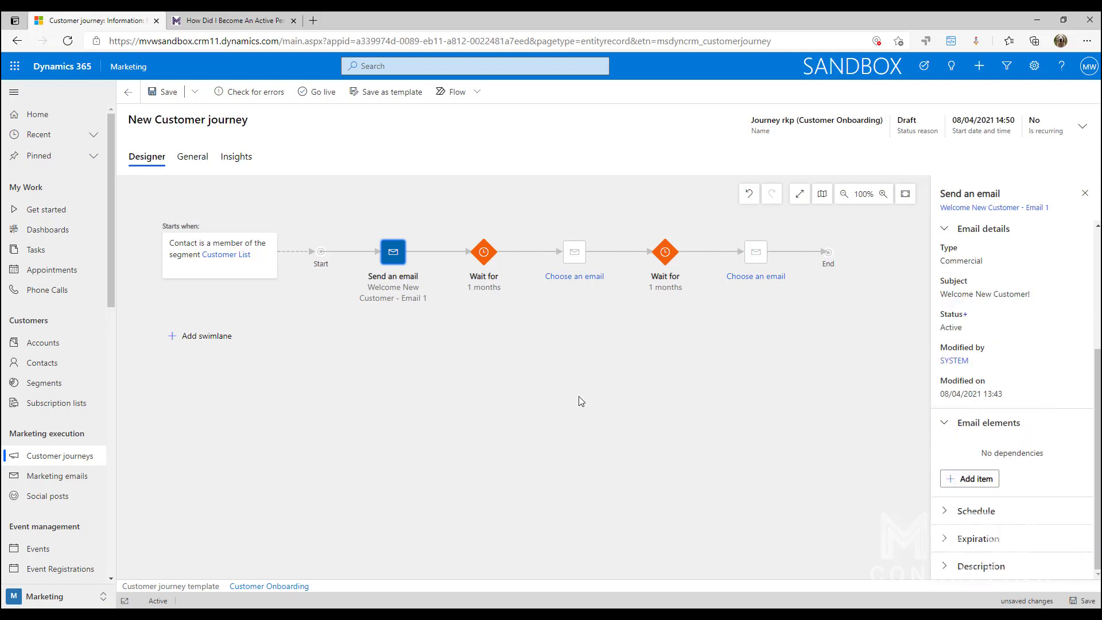
Make the second email step send Welcome New Customer - Email 2 and show its schedule.
left_click(566, 277)
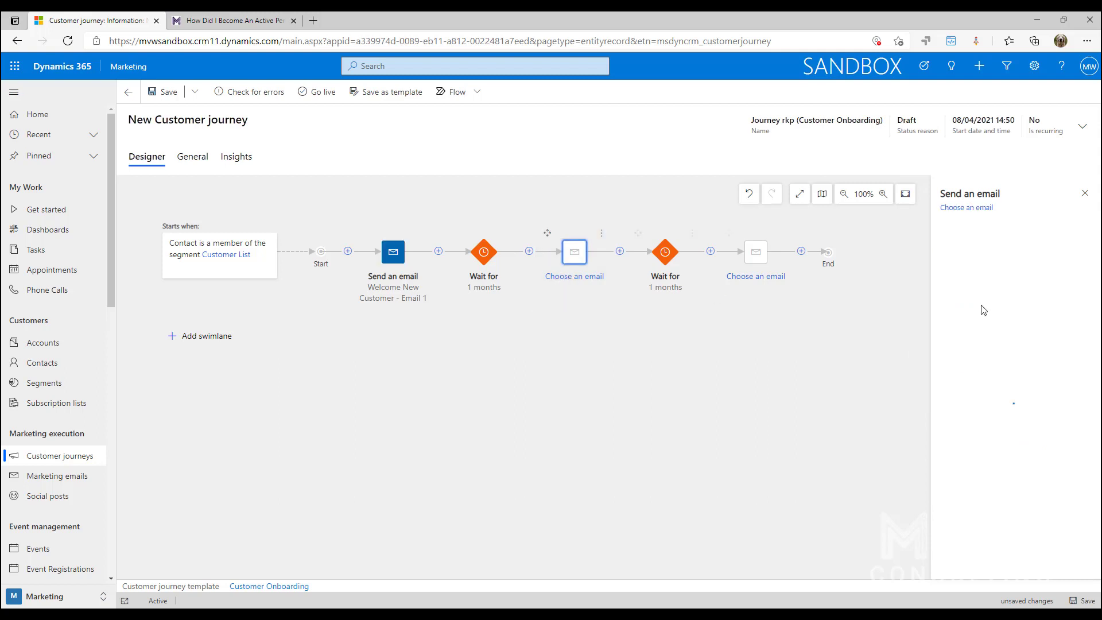
left_click(1036, 250)
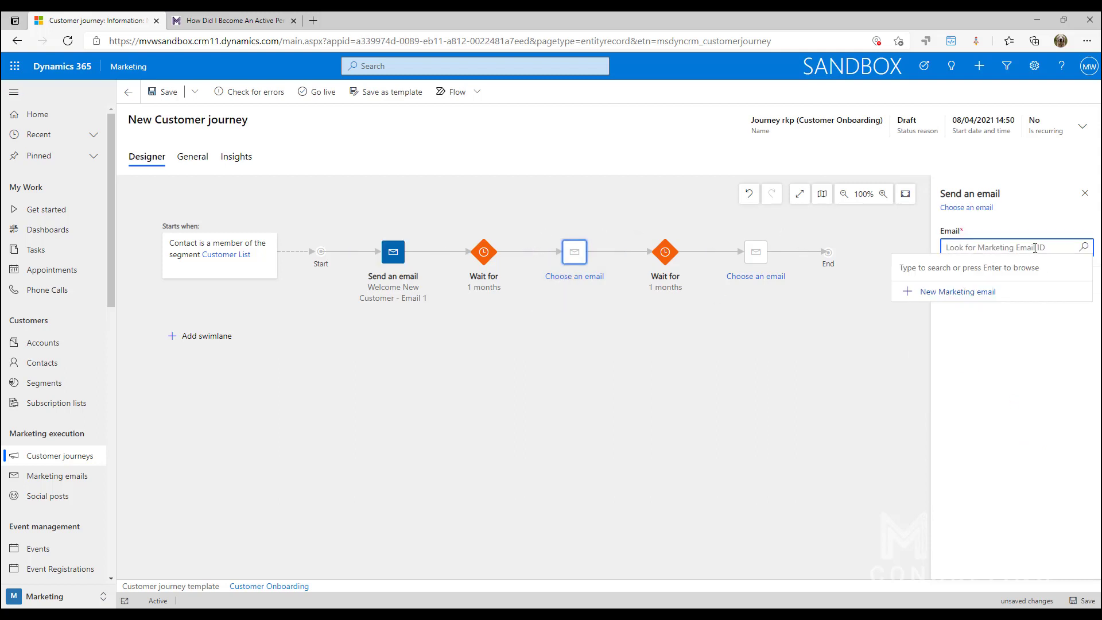
left_click(984, 333)
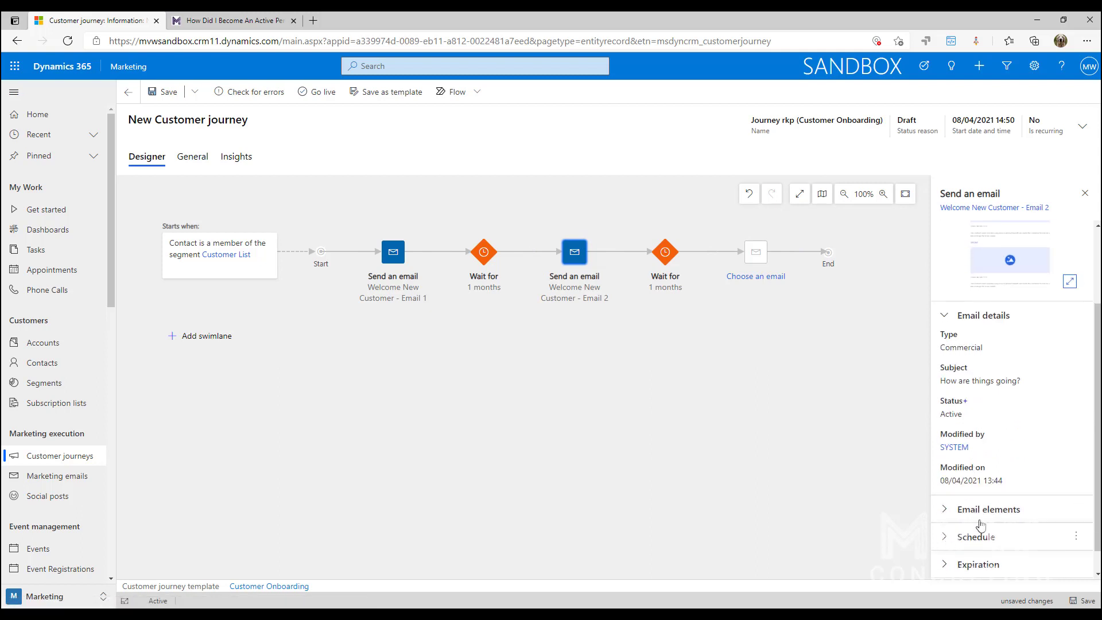
left_click(976, 537)
scroll(965, 460, "down", 2)
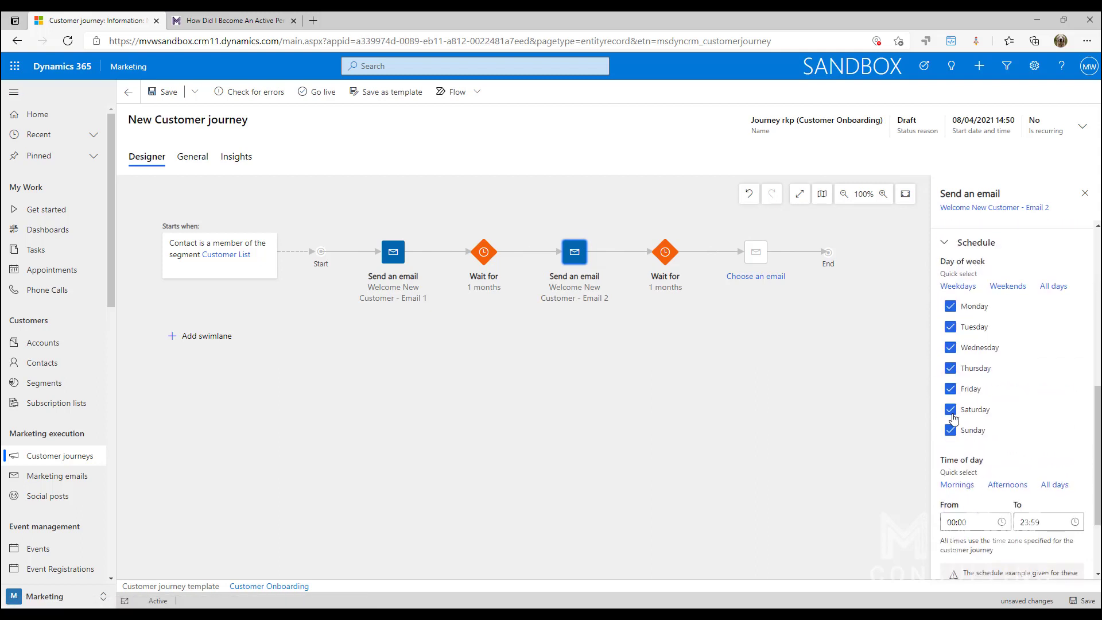
Schedule Email 2 for 09:00–17:00 and set the third step to Welcome New Customer - Email 3.
left_click(971, 522)
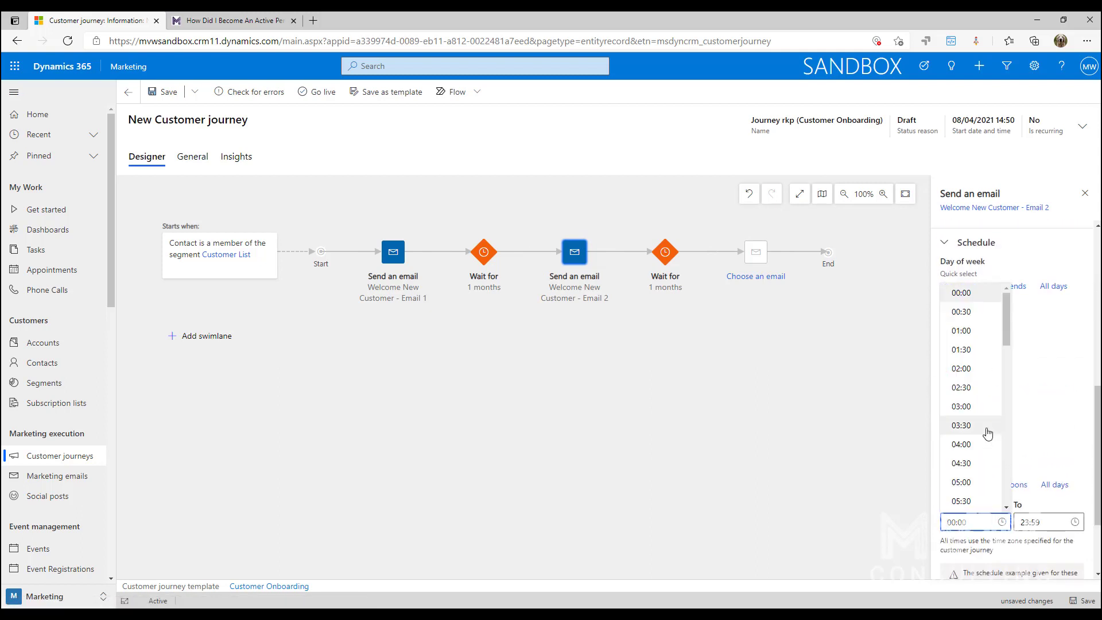
scroll(987, 434, "down", 3)
left_click(972, 460)
left_click(1071, 528)
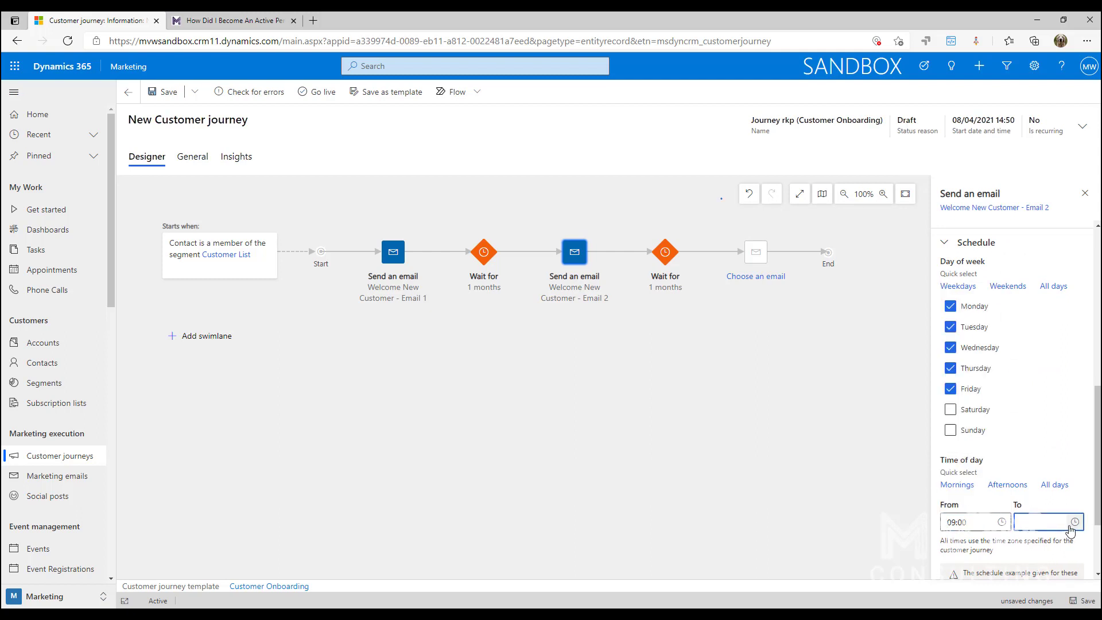
scroll(1052, 424, "down", 7)
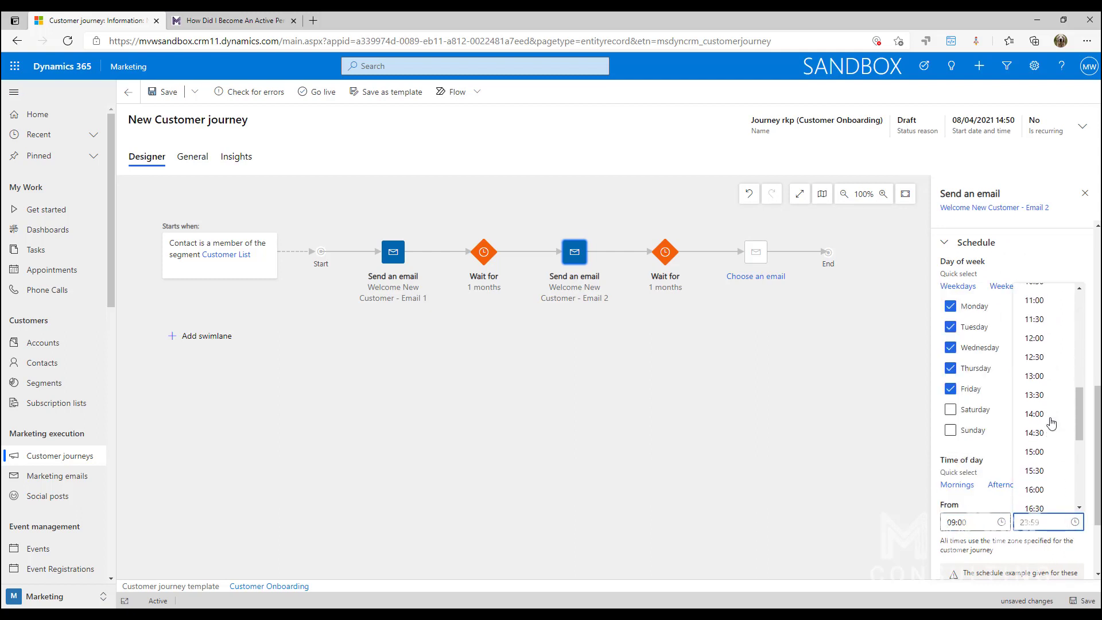
scroll(1052, 423, "down", 2)
left_click(1042, 489)
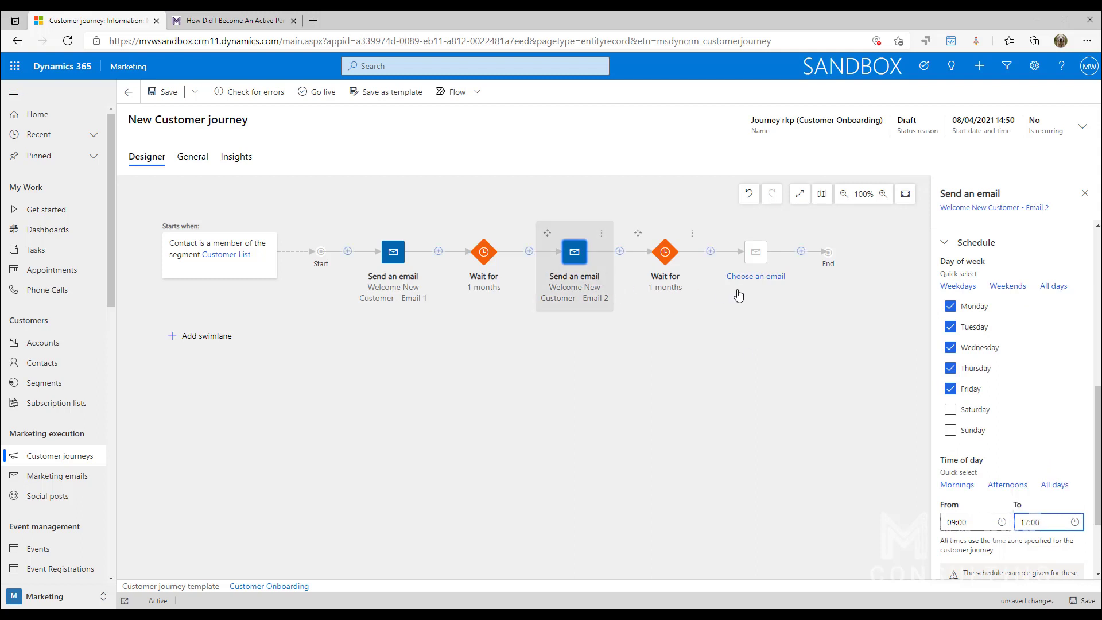
left_click(758, 283)
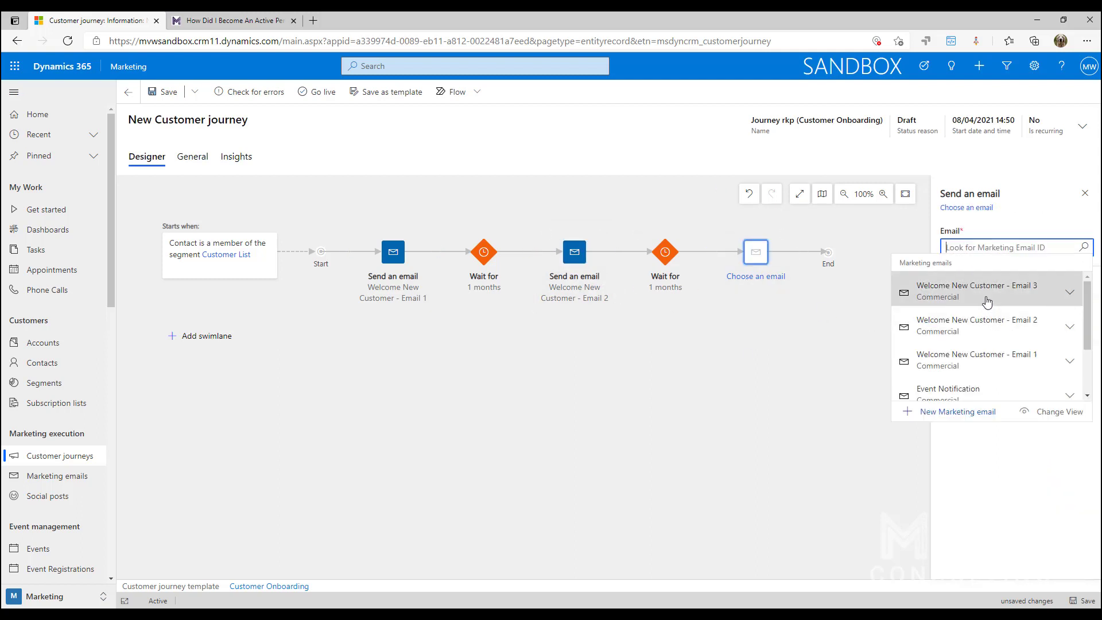
left_click(987, 302)
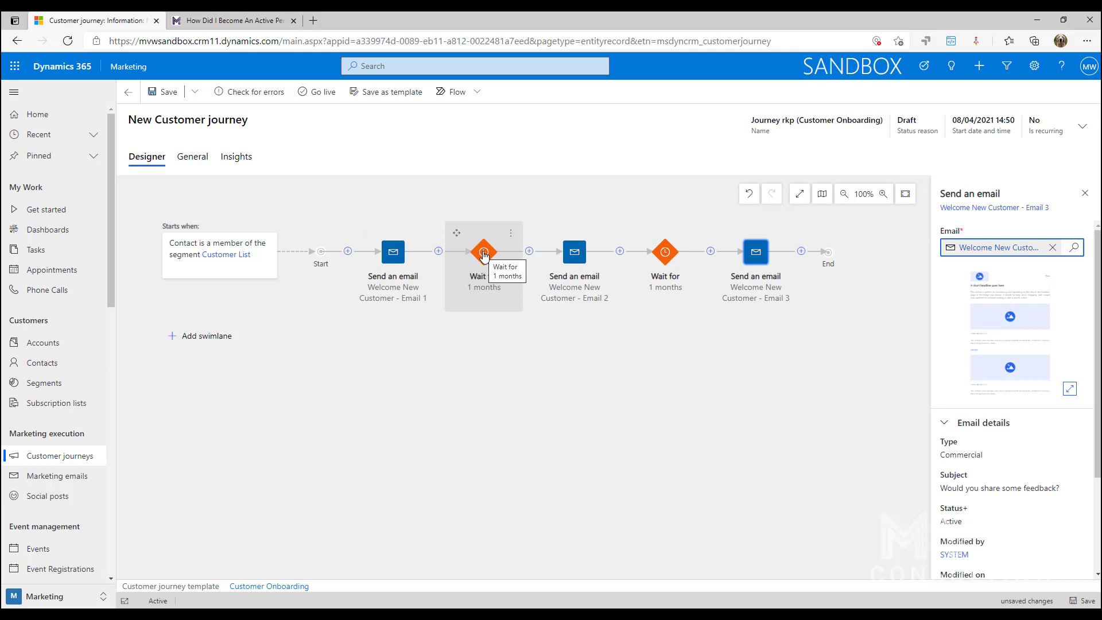
Change the waits to 2 weeks after Email 1 and 3 weeks after Email 2.
left_click(484, 256)
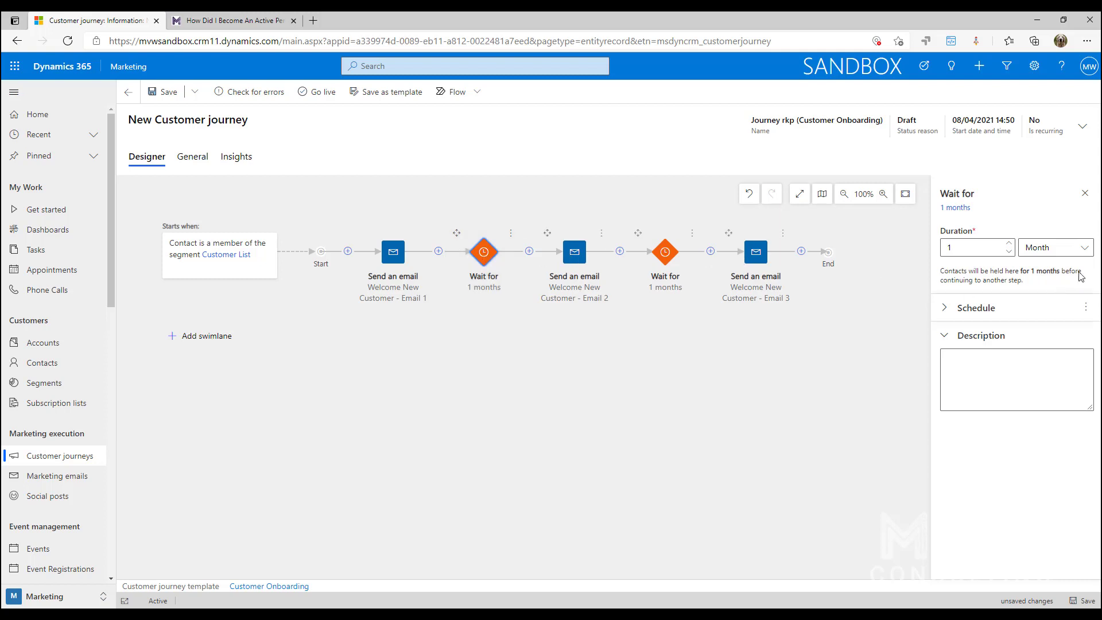
left_click(1081, 251)
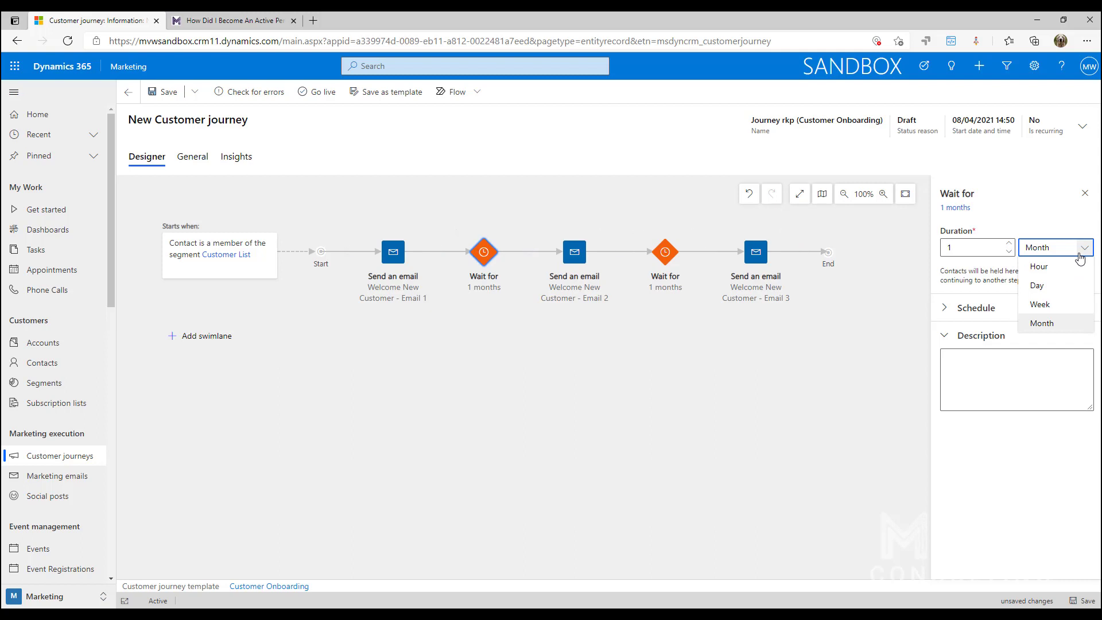
left_click(1040, 304)
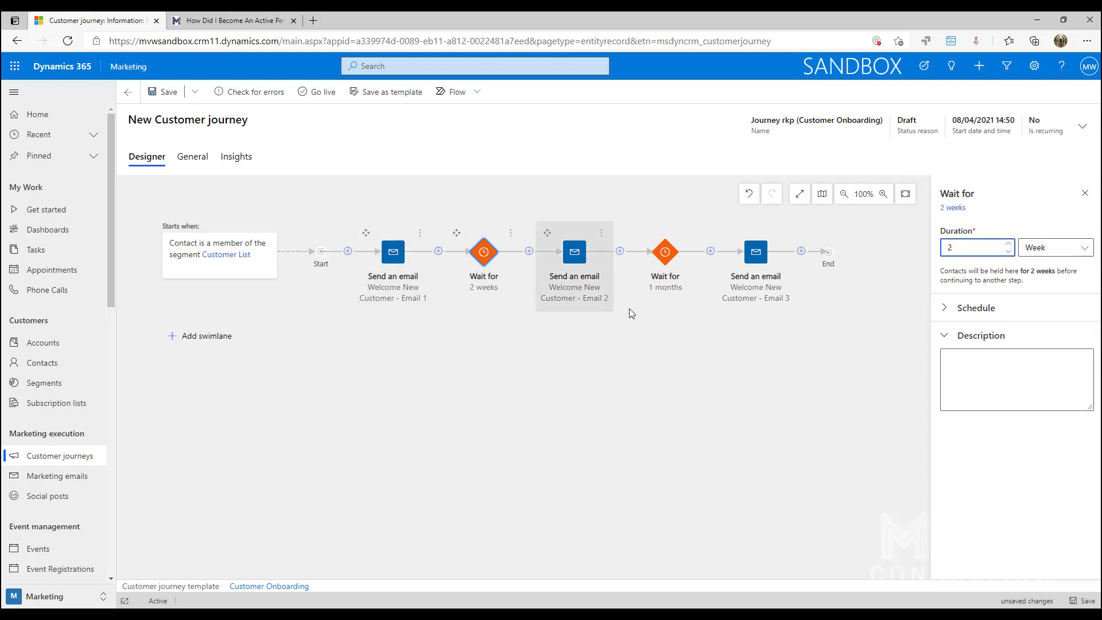
left_click(671, 273)
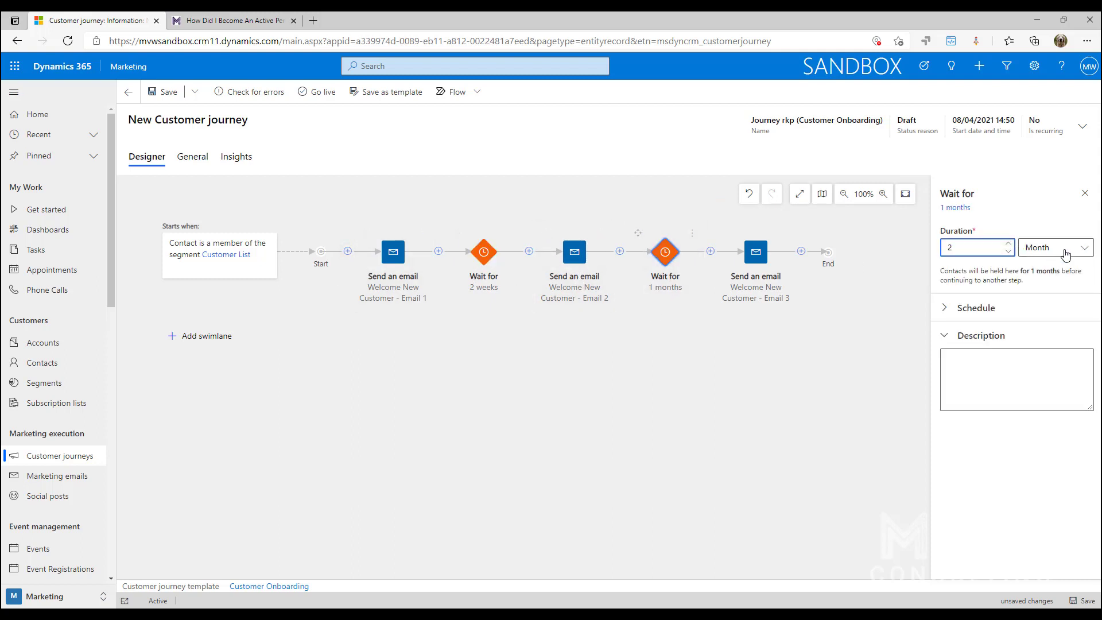
left_click(1008, 242)
left_click(1055, 248)
left_click(1046, 298)
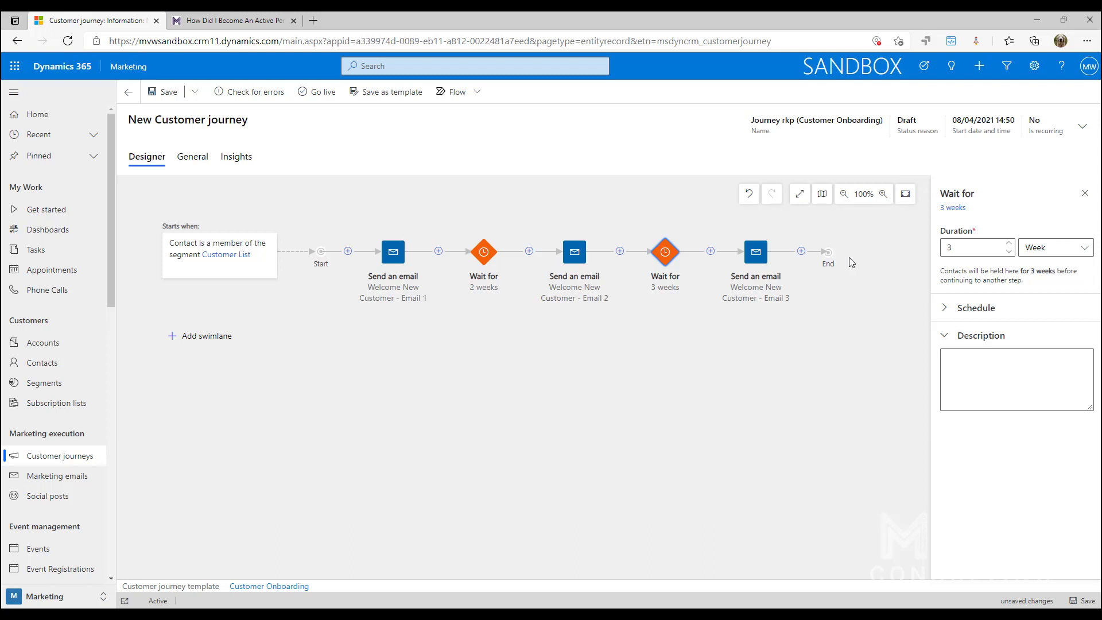
left_click(801, 252)
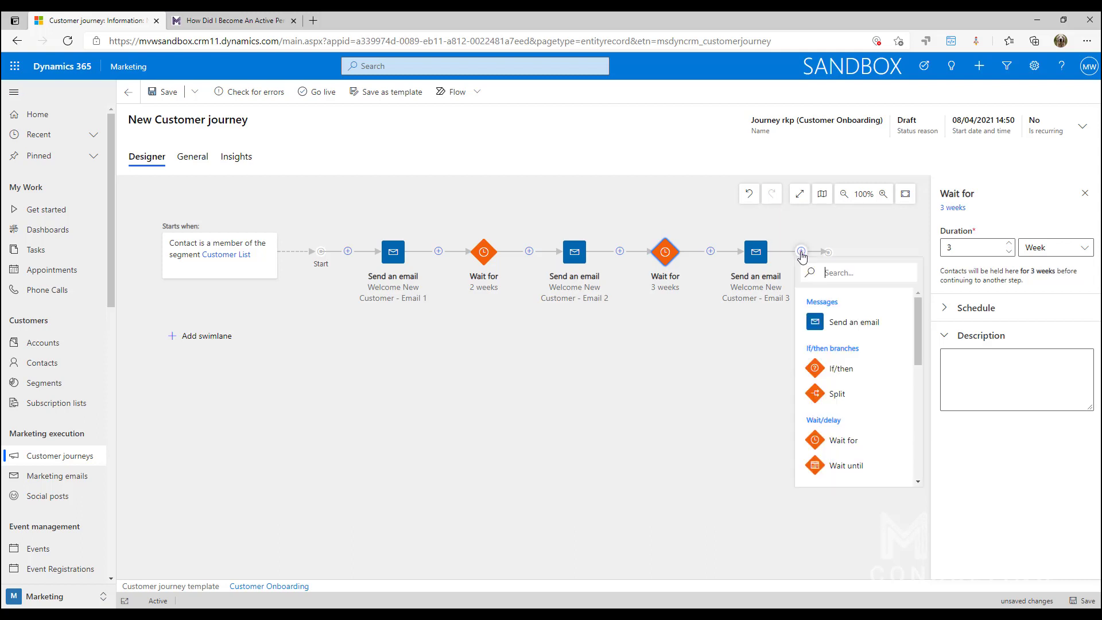
Add an If/then branch checking whether Welcome New Customer - Email 3 is opened within 3 days.
left_click(866, 377)
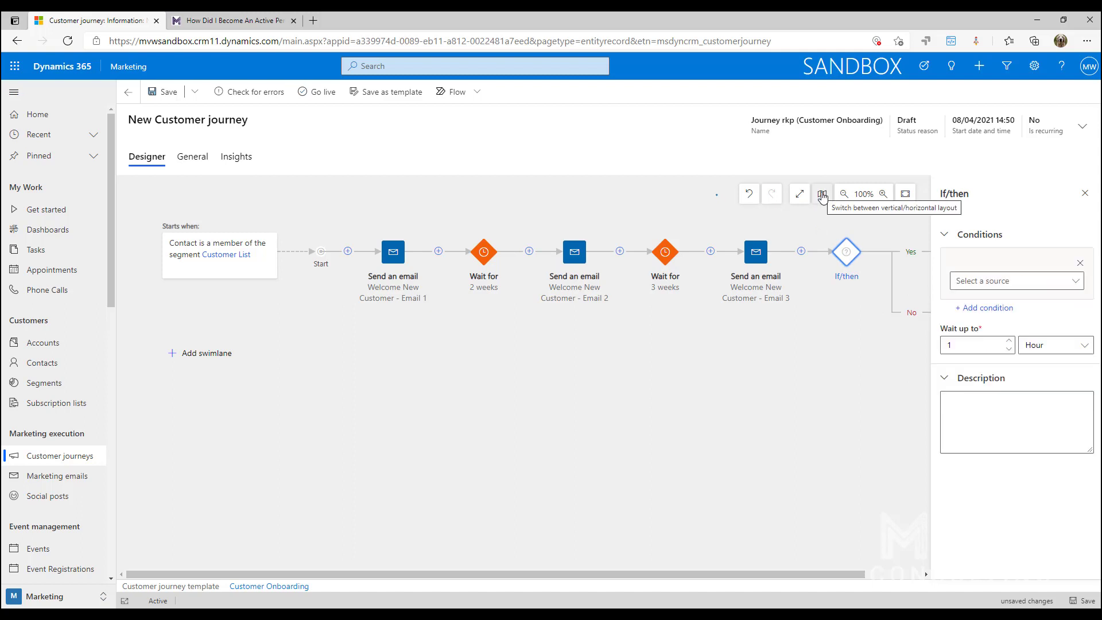
left_click(820, 197)
scroll(667, 347, "down", 4)
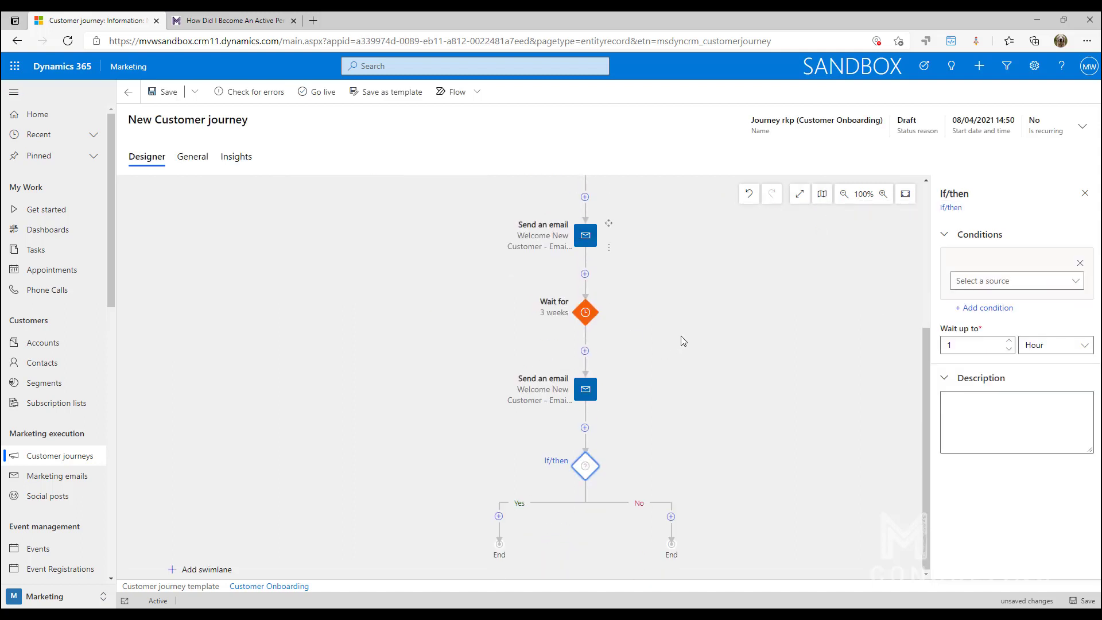
left_click(588, 466)
left_click(1067, 287)
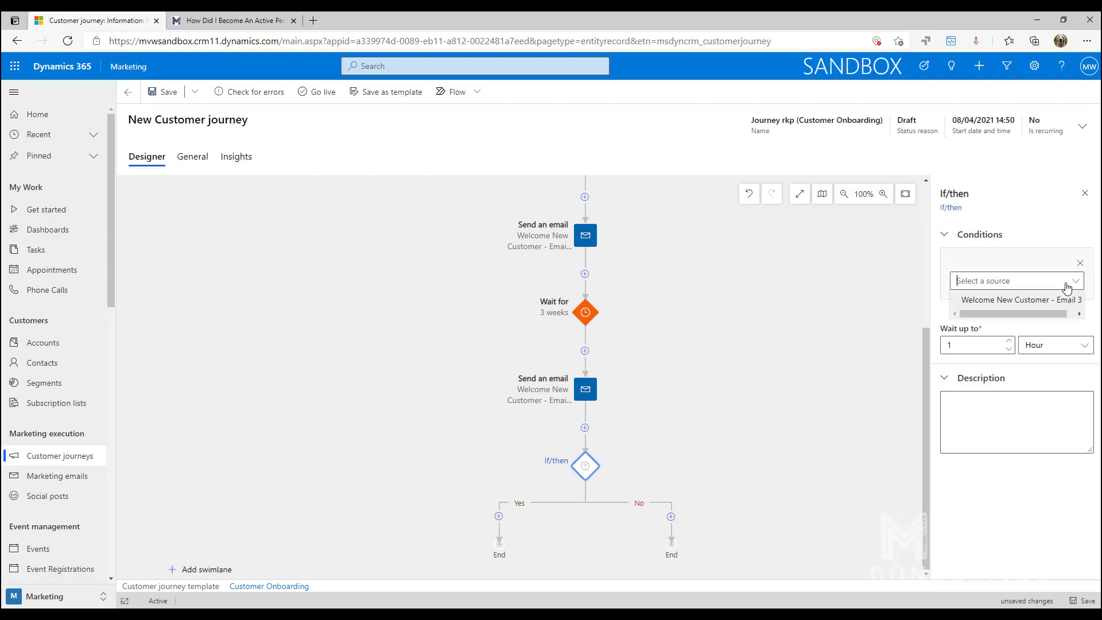
left_click(999, 300)
left_click(1006, 307)
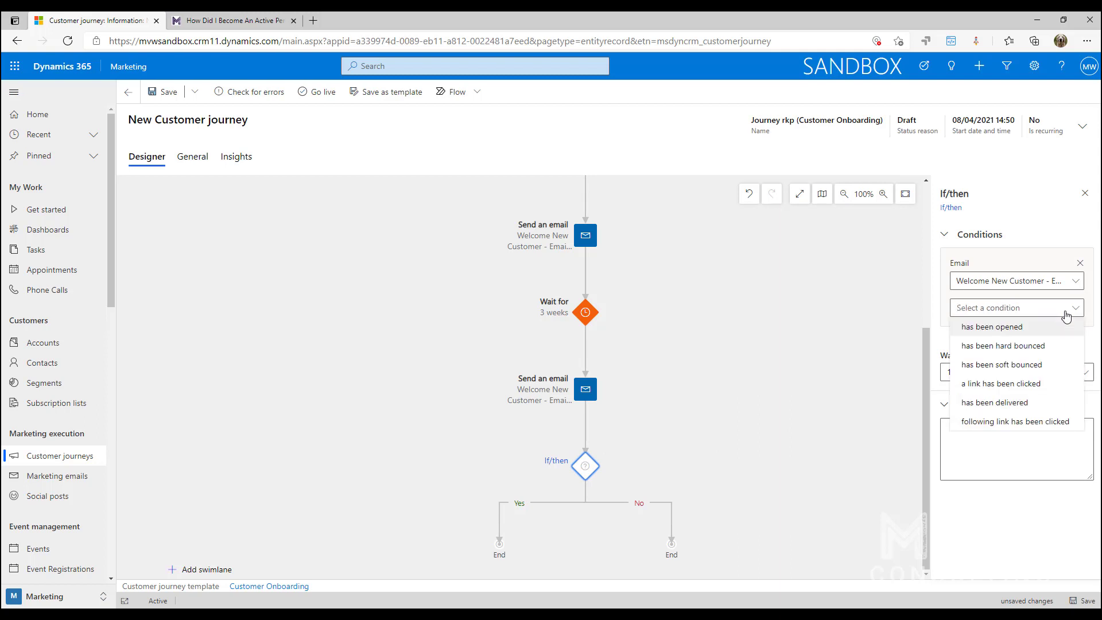
left_click(1013, 337)
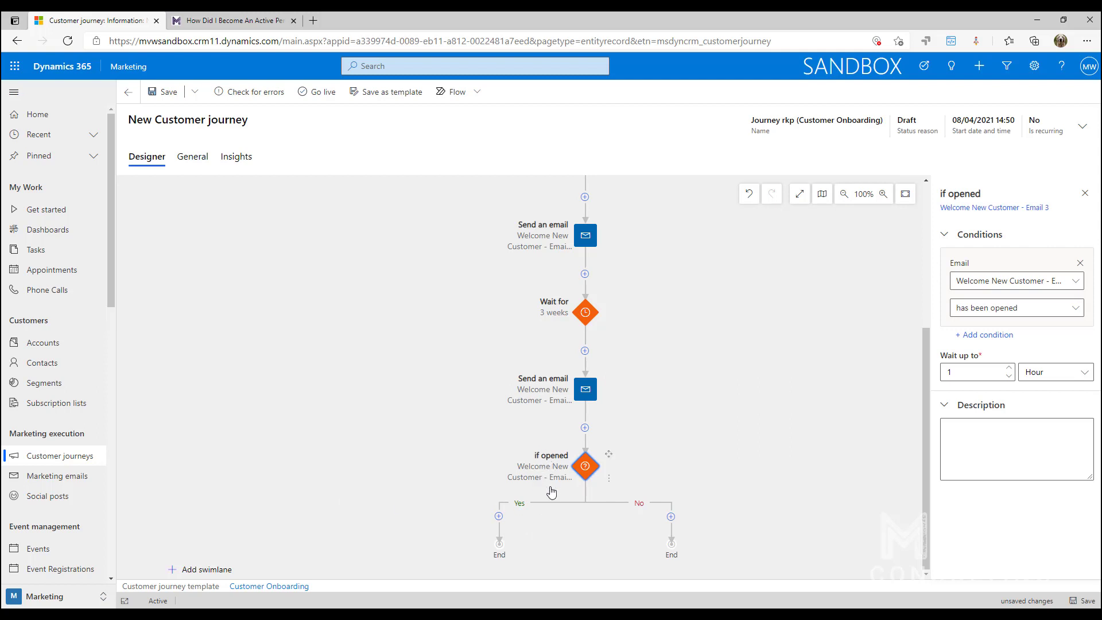
left_click(1070, 374)
left_click(1036, 409)
left_click(1009, 368)
Add a Call New Customer phone call on the No branch, assigned to the contact owner.
left_click(671, 518)
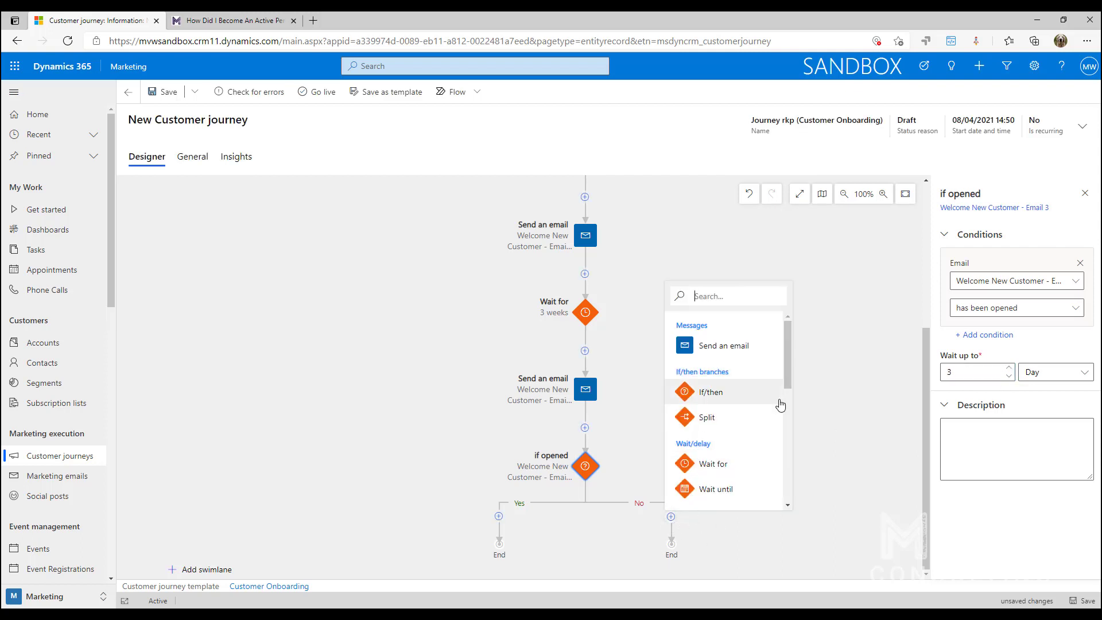
scroll(781, 405, "down", 6)
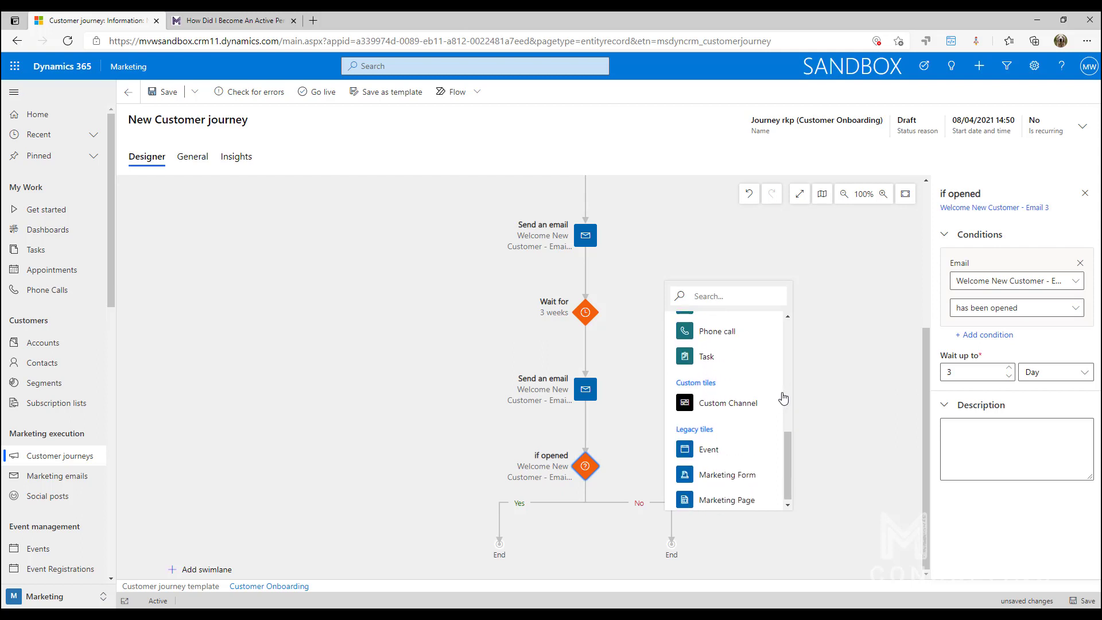
scroll(790, 384, "up", 3)
left_click(722, 390)
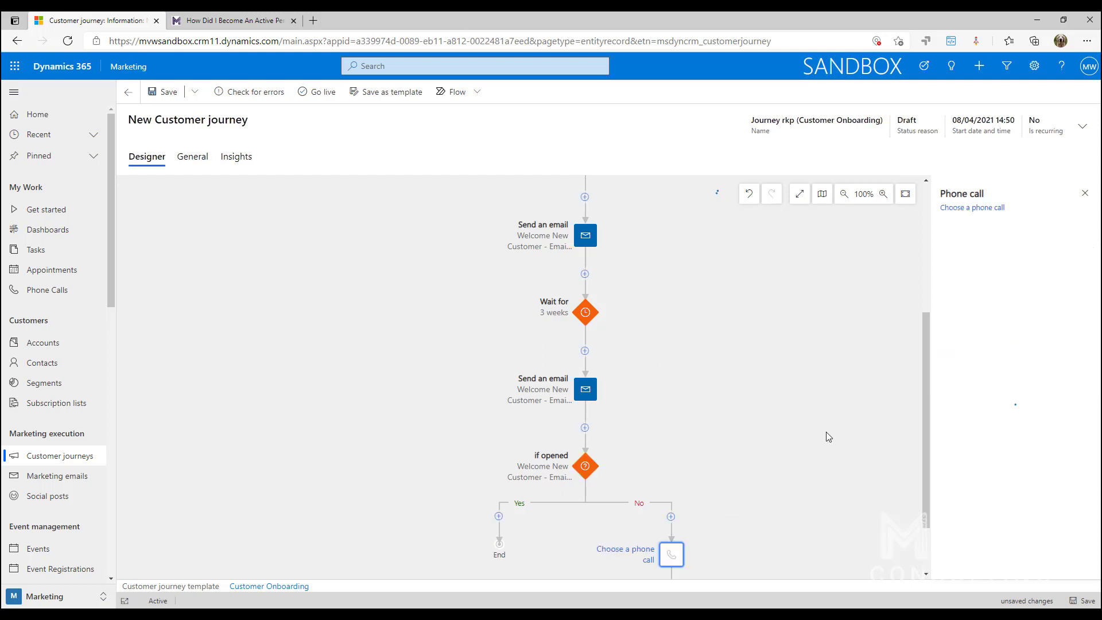
left_click(1002, 248)
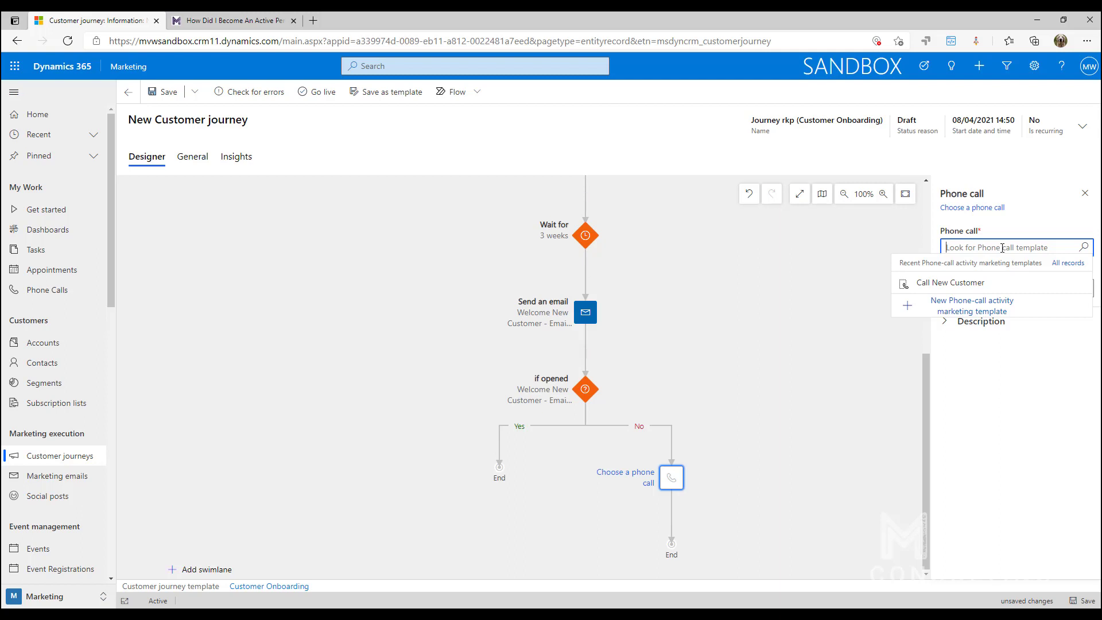
left_click(995, 284)
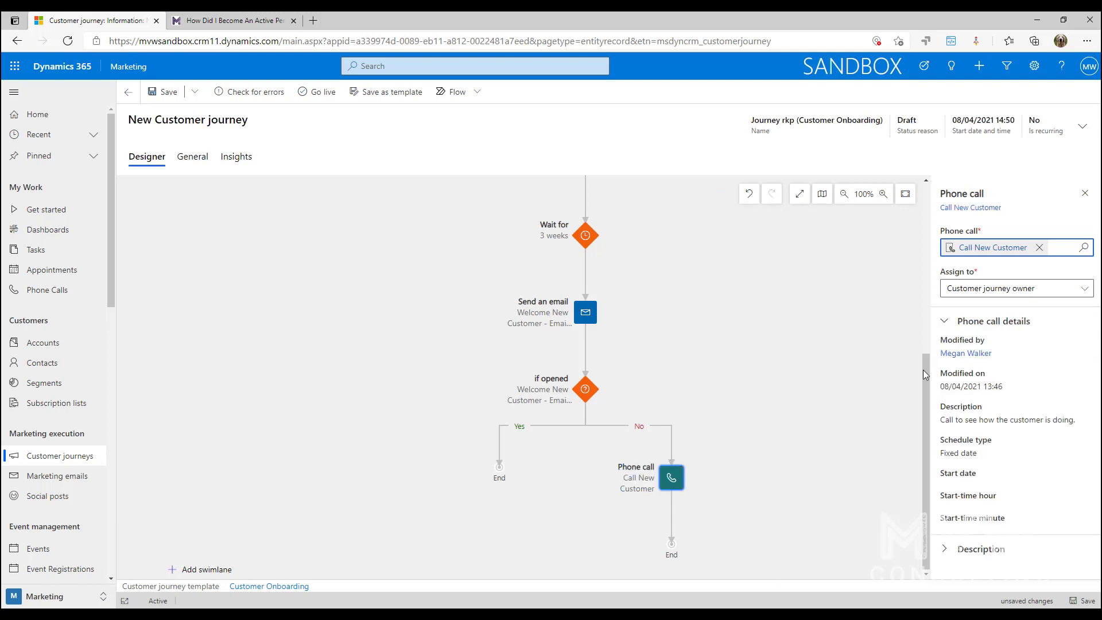
left_click(1038, 293)
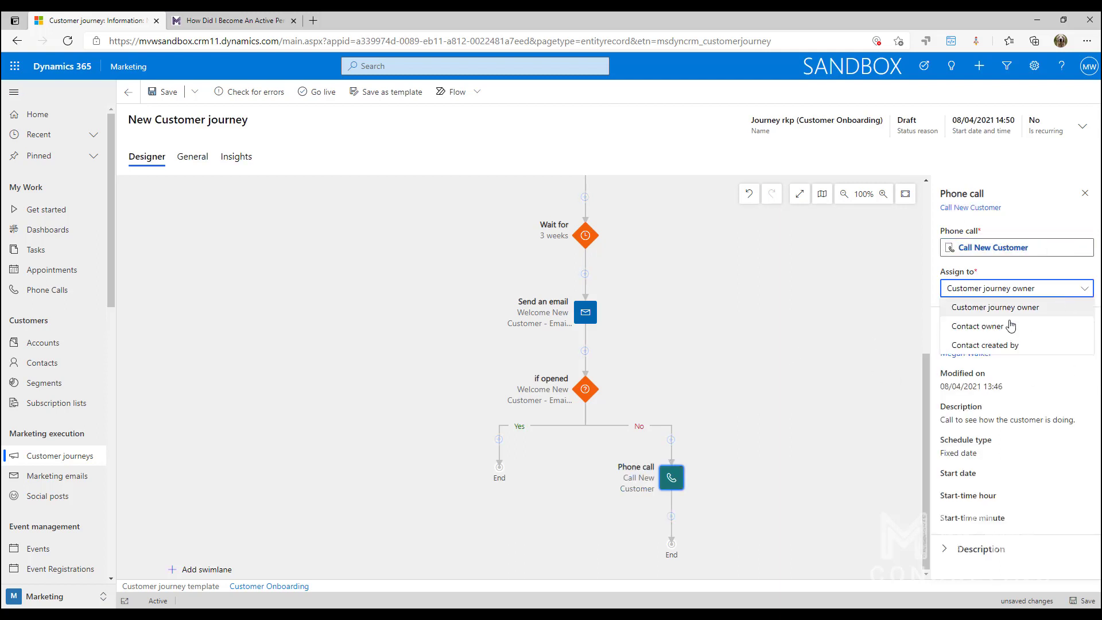
left_click(1010, 326)
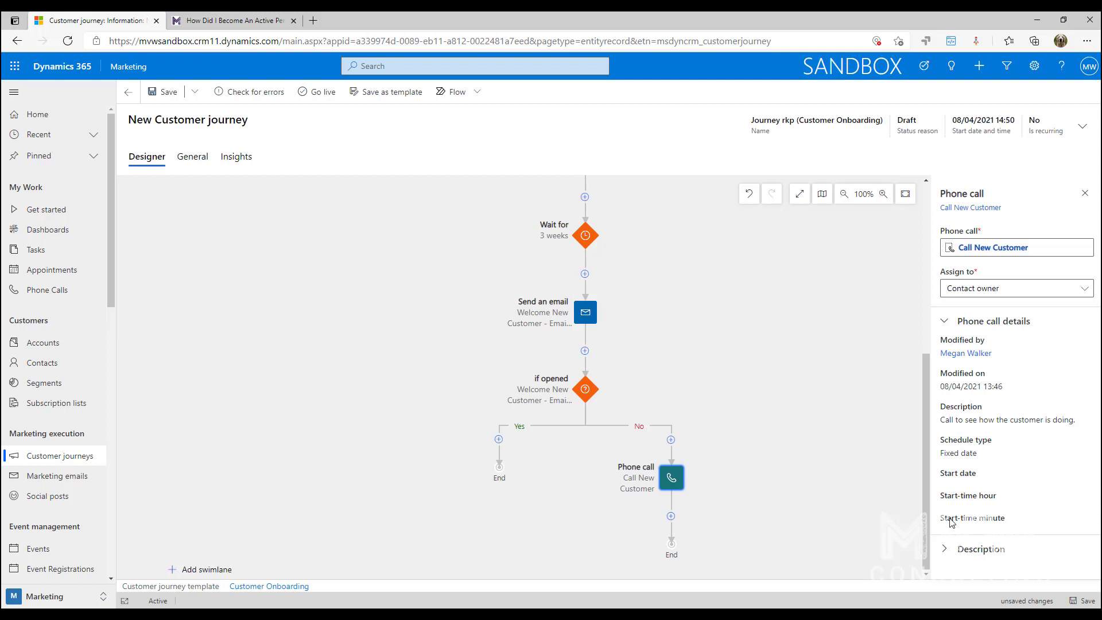
left_click(946, 548)
scroll(983, 442, "down", 1)
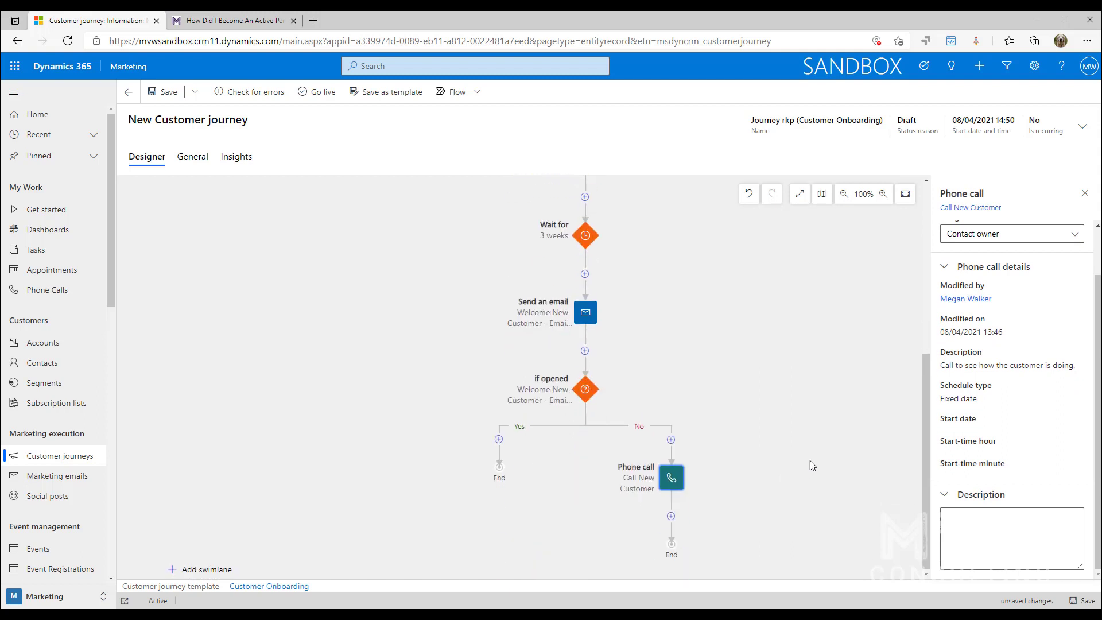
scroll(811, 459, "up", 5)
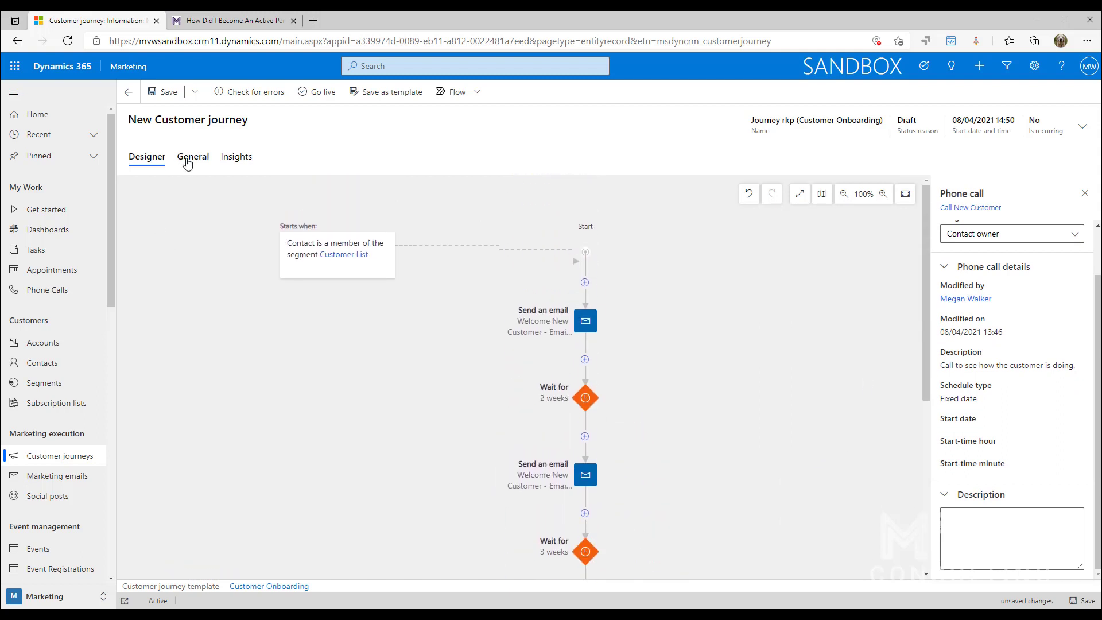
Rename the journey to 'New Customer Onboarding' and set minimum consent to (2) Transactional.
left_click(187, 162)
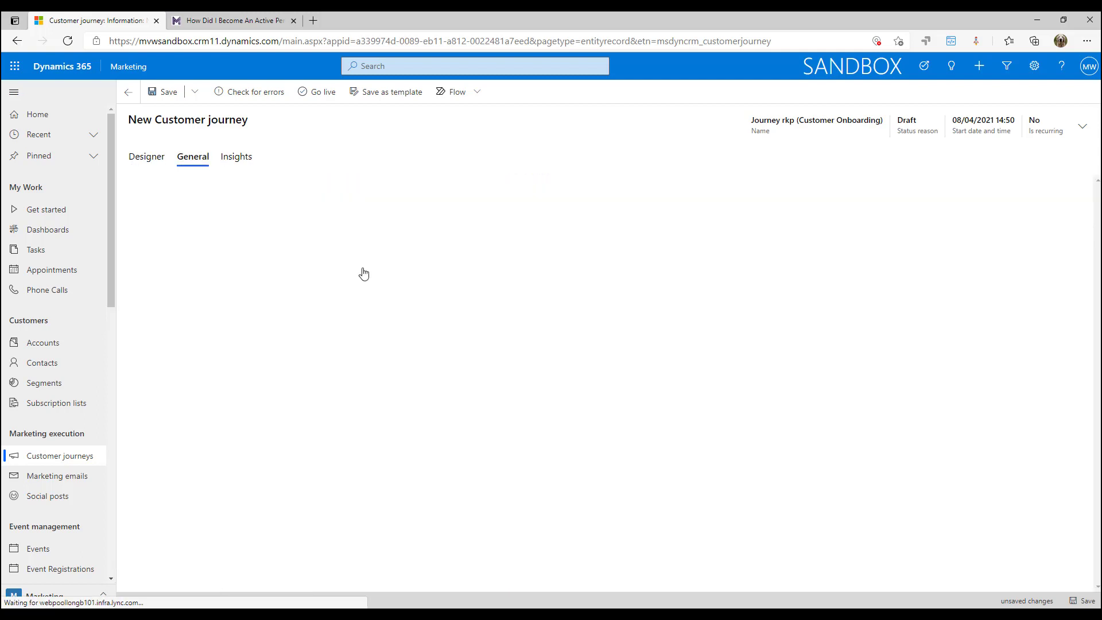
left_click_drag(367, 195, 218, 214)
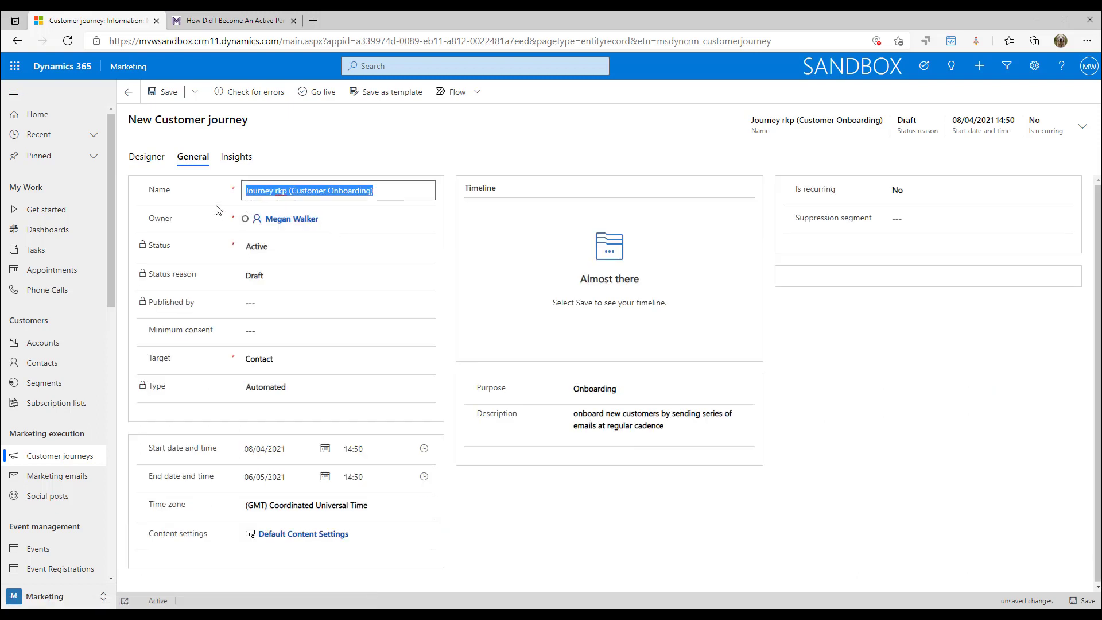
type("New Custom")
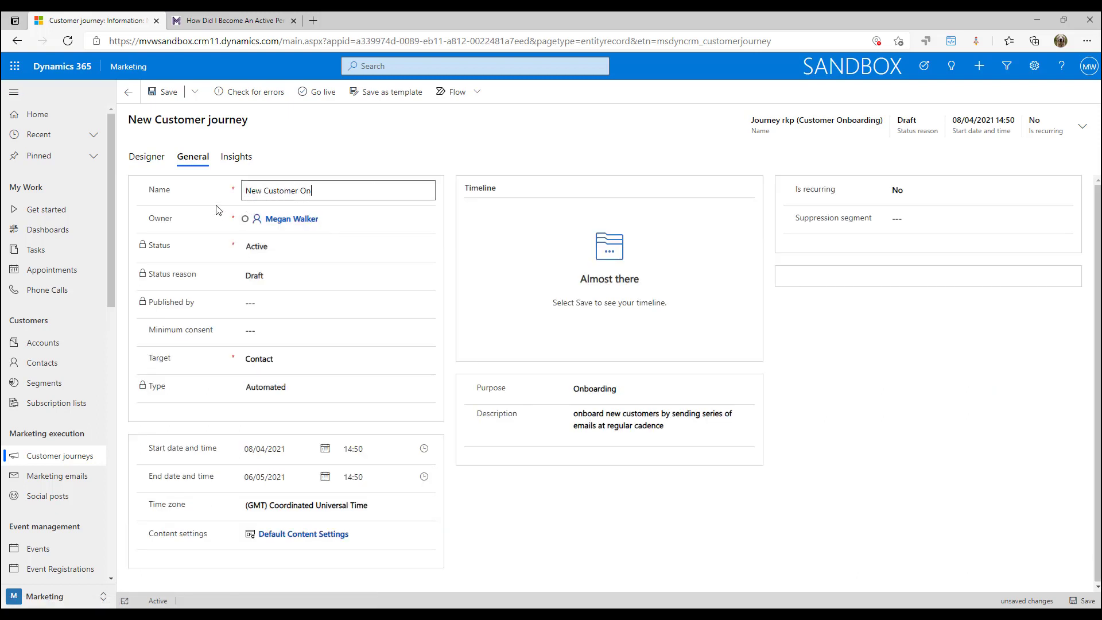
left_click(625, 544)
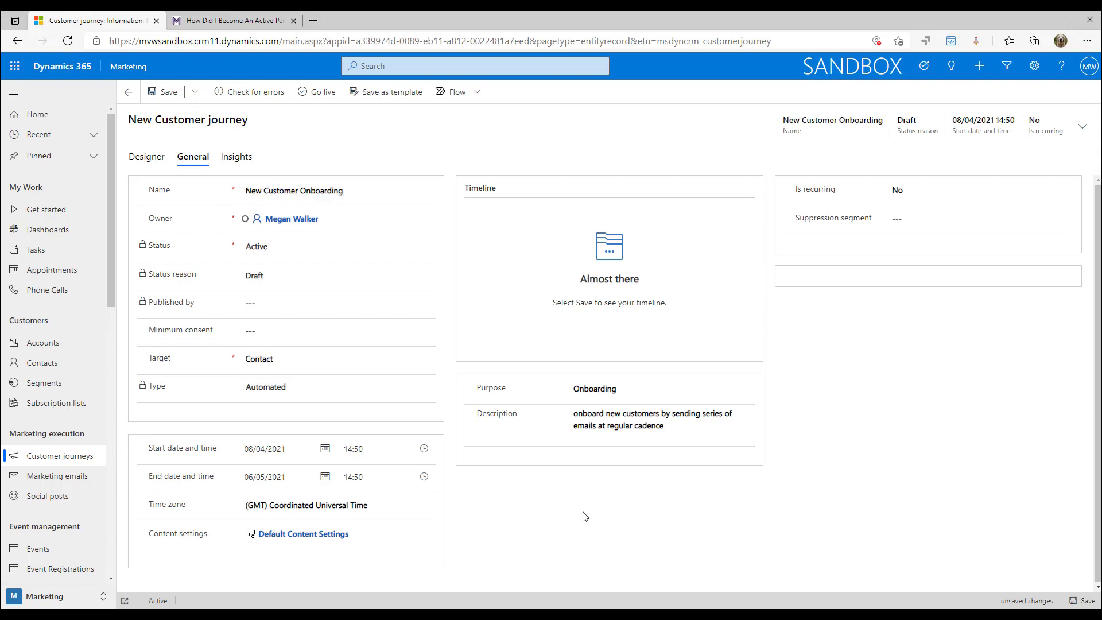
left_click(379, 332)
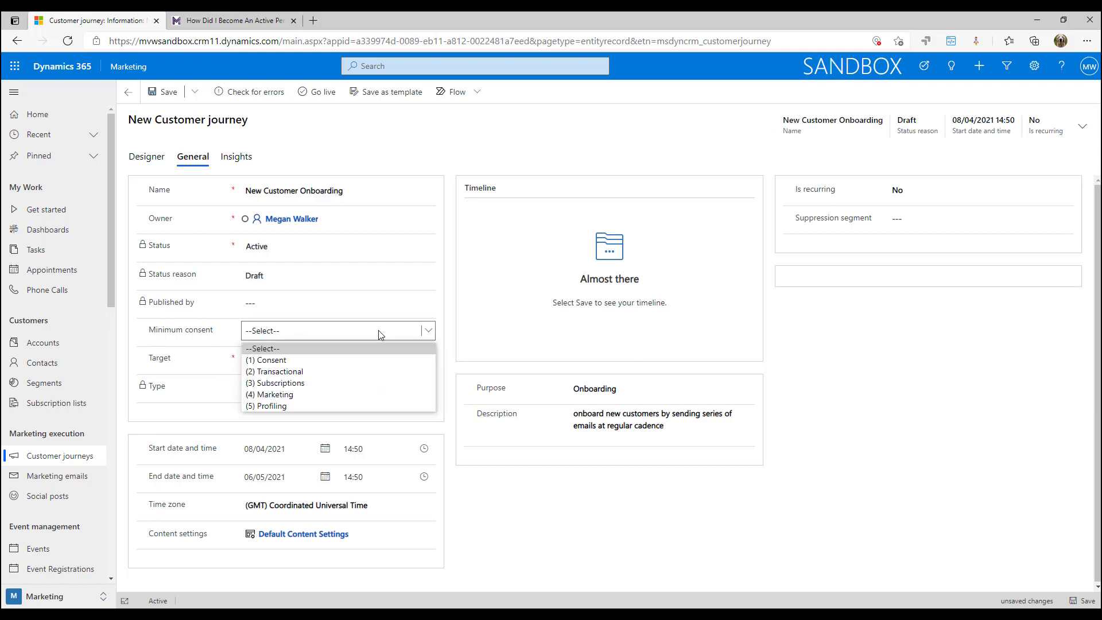
left_click(318, 374)
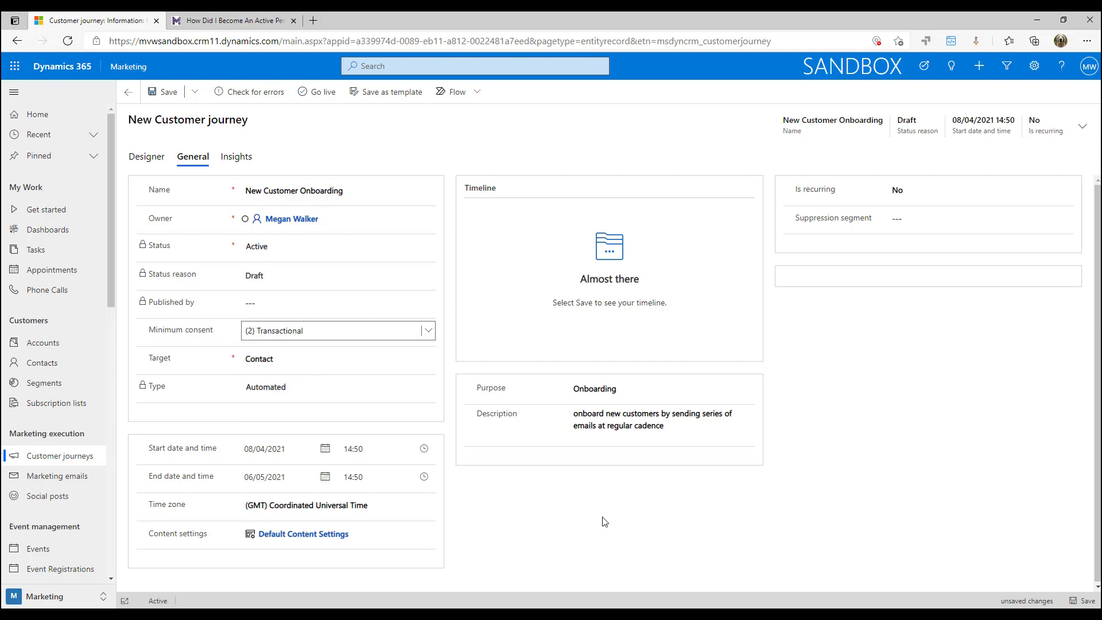
Keep the 08/04/2021 start date and set the start time to 14:00.
left_click(325, 449)
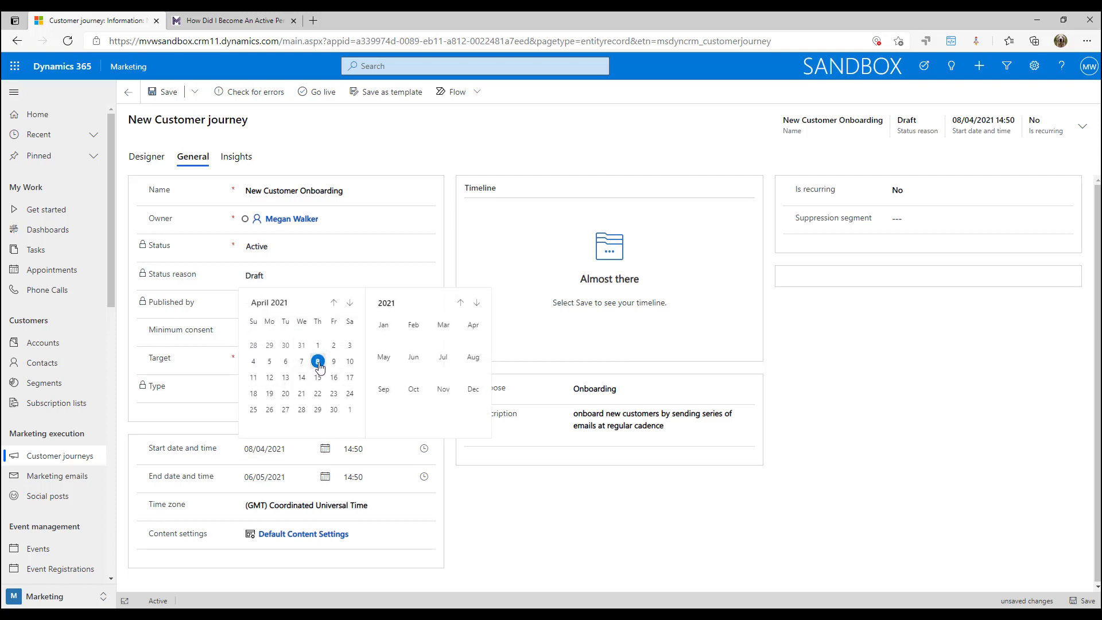
left_click(391, 454)
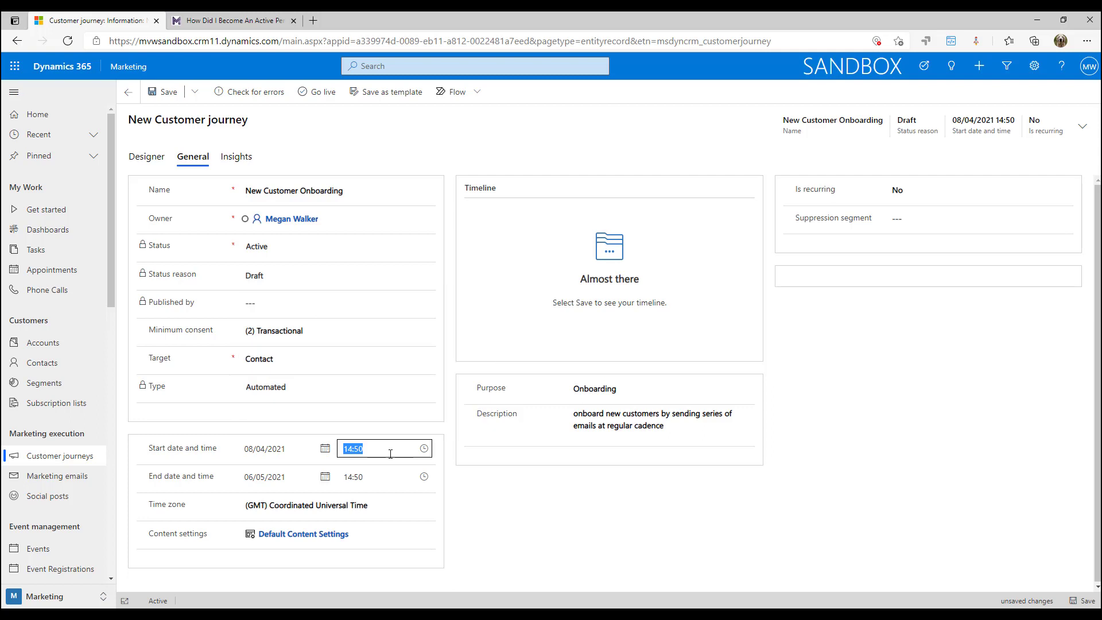
left_click(423, 448)
scroll(391, 533, "down", 3)
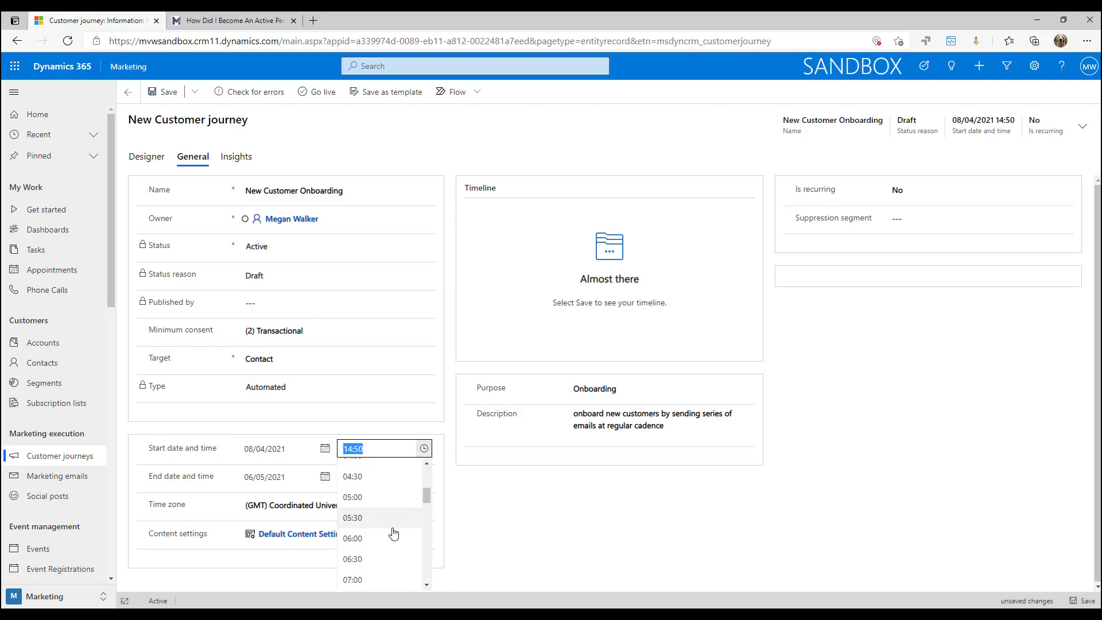
scroll(394, 534, "down", 4)
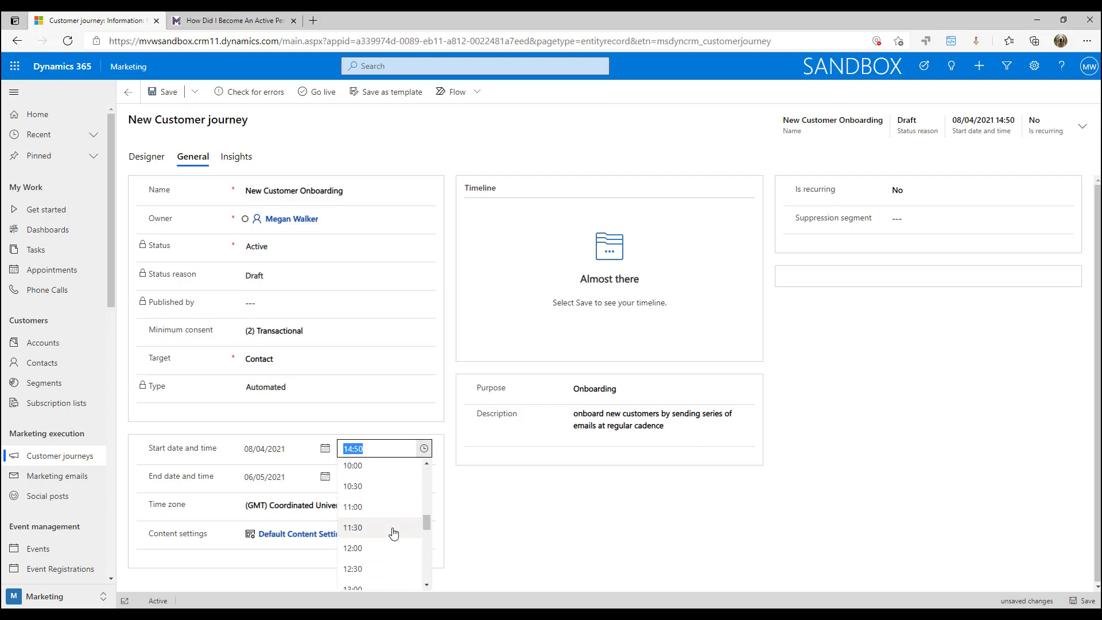
scroll(394, 533, "down", 1)
scroll(395, 530, "down", 2)
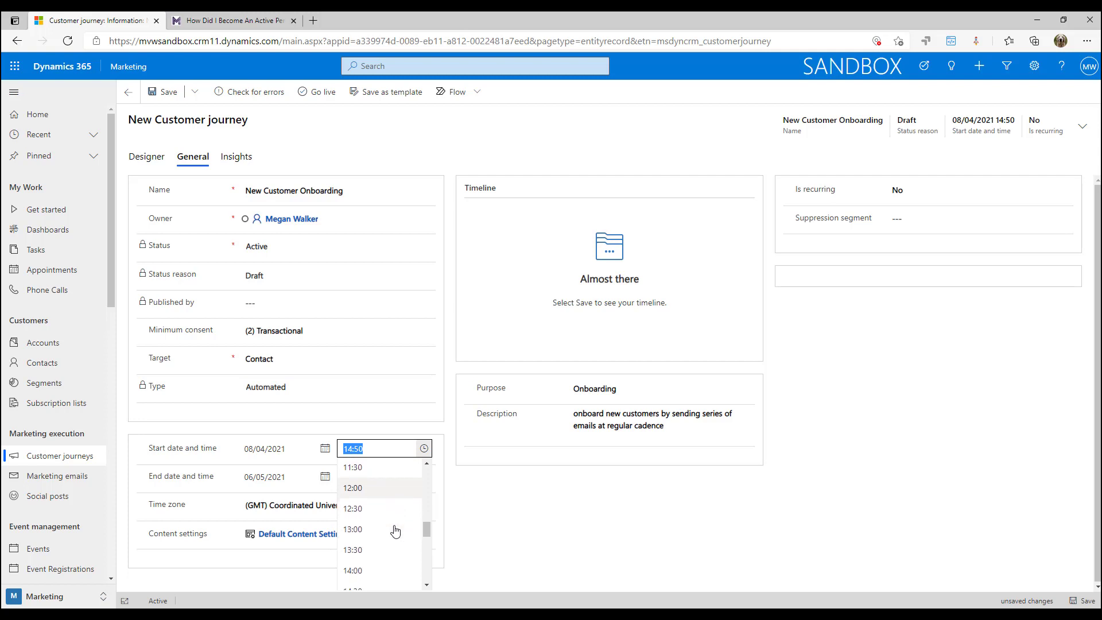
left_click(395, 528)
left_click(492, 526)
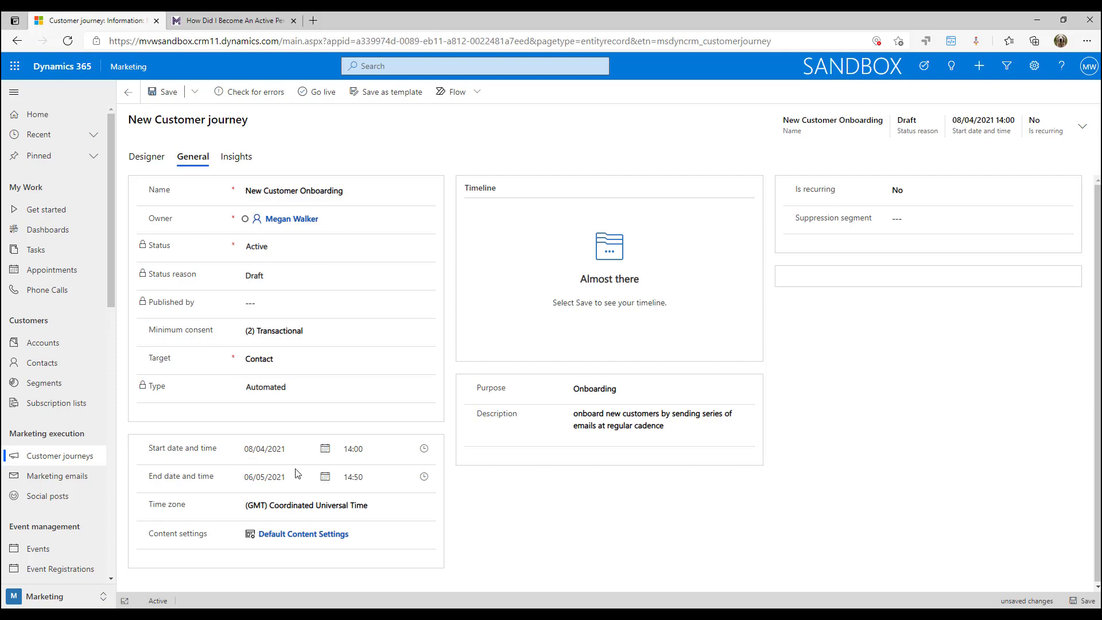
Set the journey's end date to 01/01/2031.
left_click(325, 479)
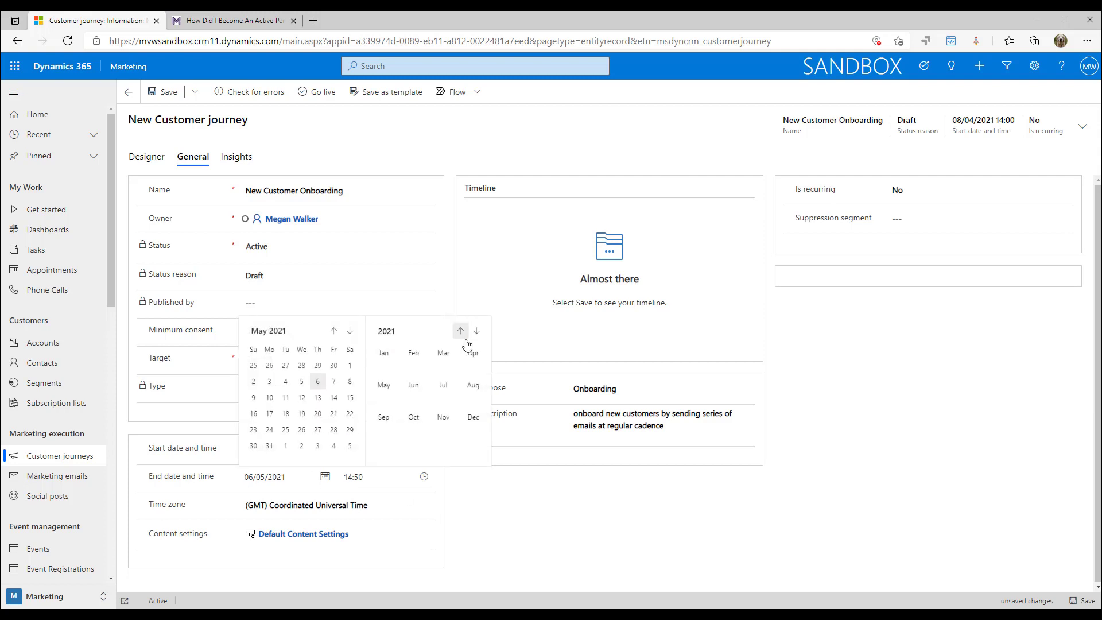
left_click(421, 333)
left_click(475, 419)
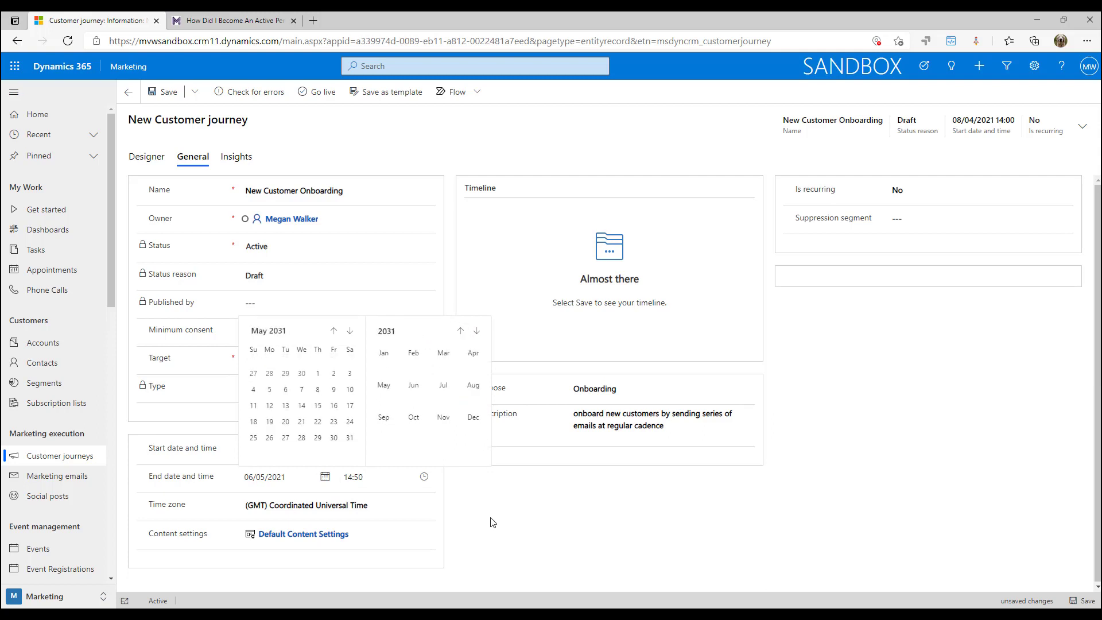
left_click(388, 361)
left_click(303, 374)
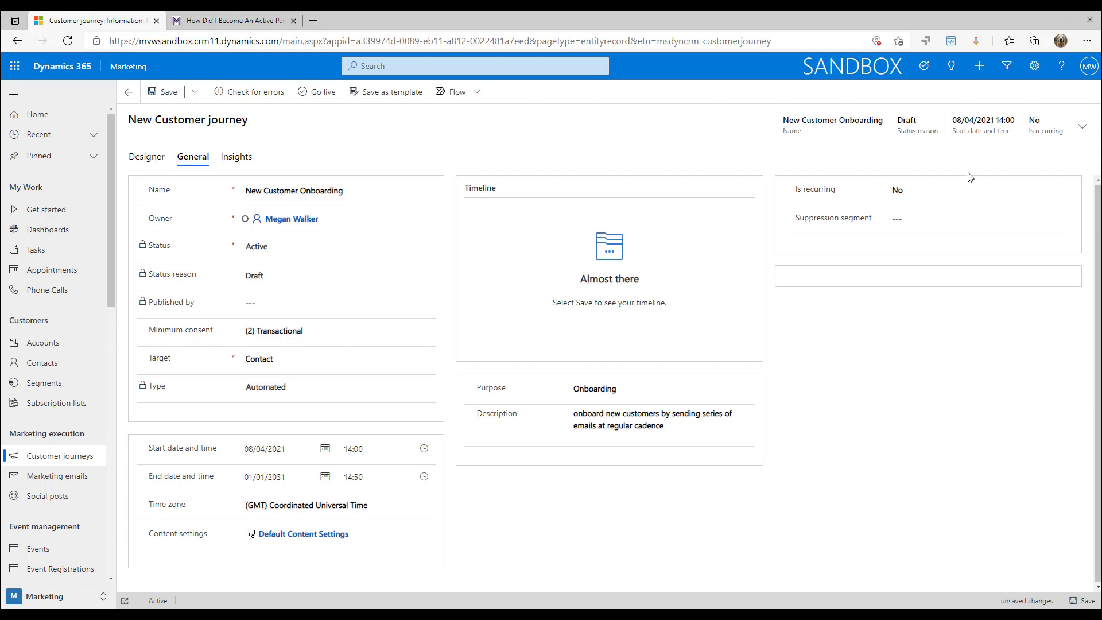
Make the journey recurring with recurrence count 6 and interval 2.
left_click(949, 191)
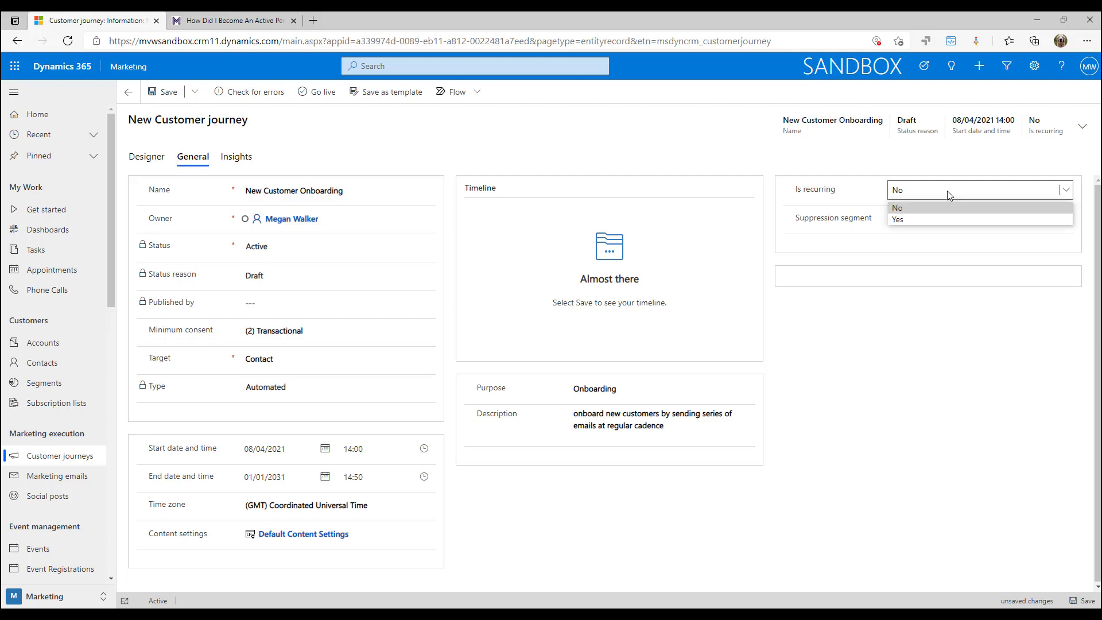
left_click(908, 224)
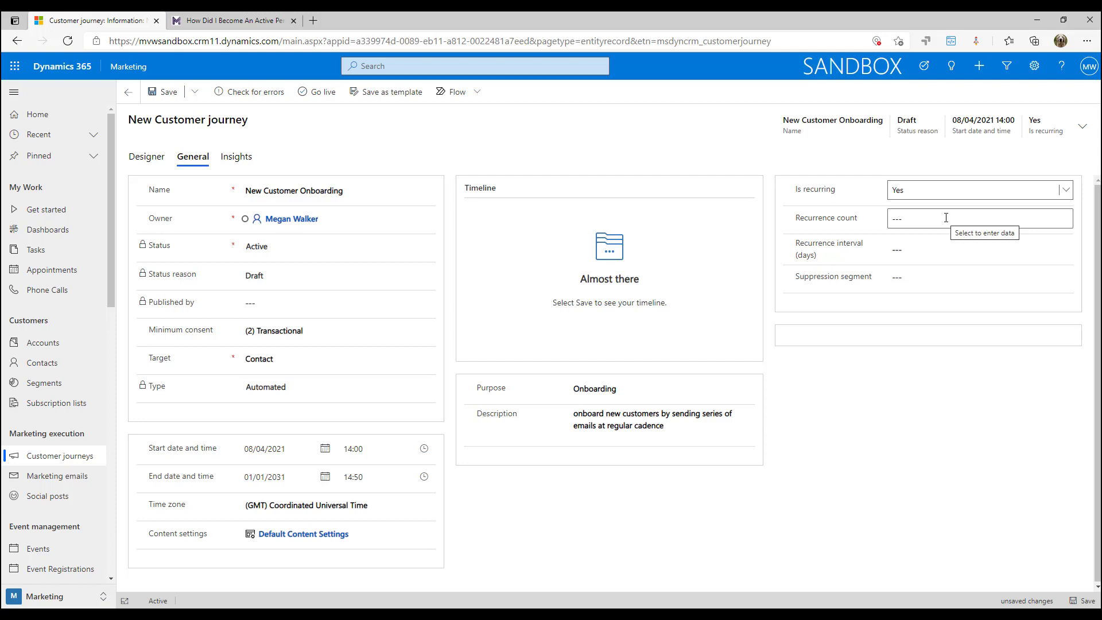
left_click(946, 218)
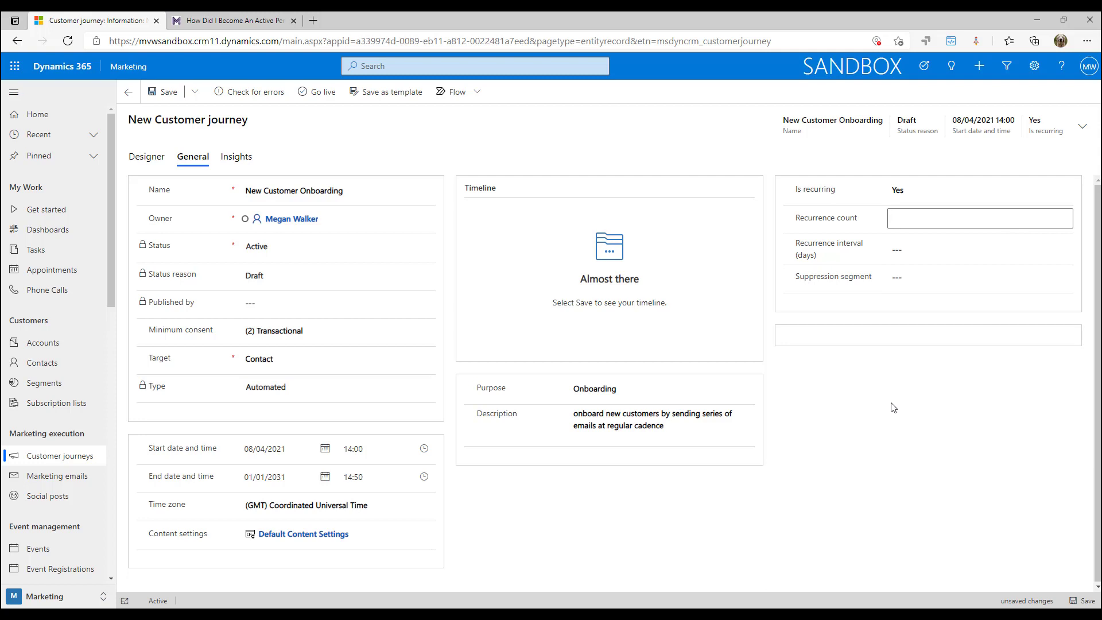
type("6")
left_click(924, 254)
type("2")
left_click(928, 417)
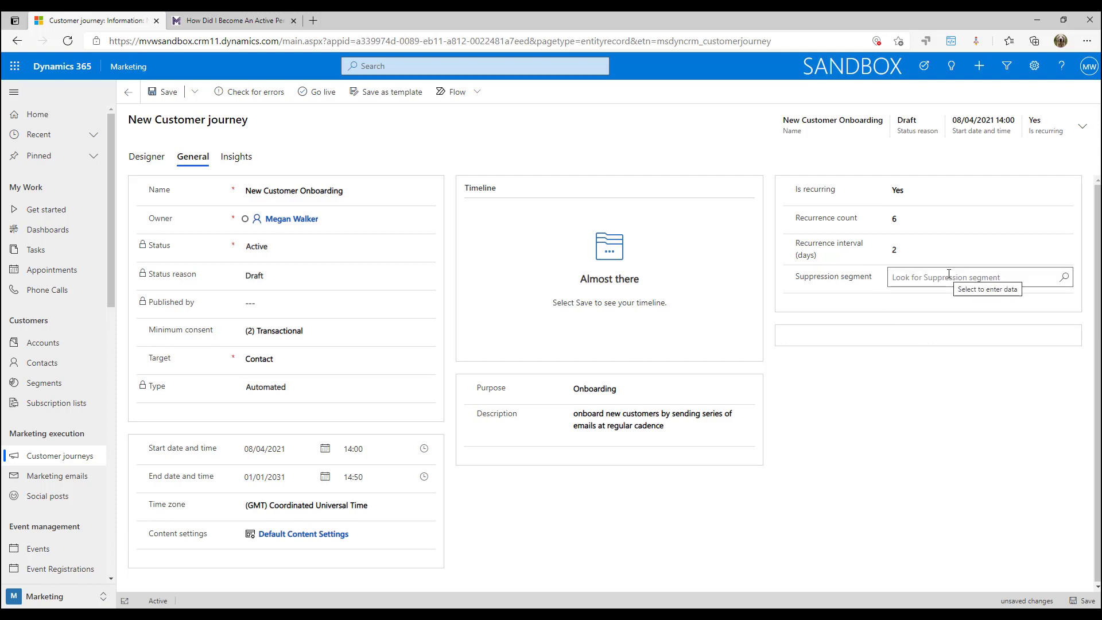
Clear the recurrence count and interval values again.
left_click(940, 218)
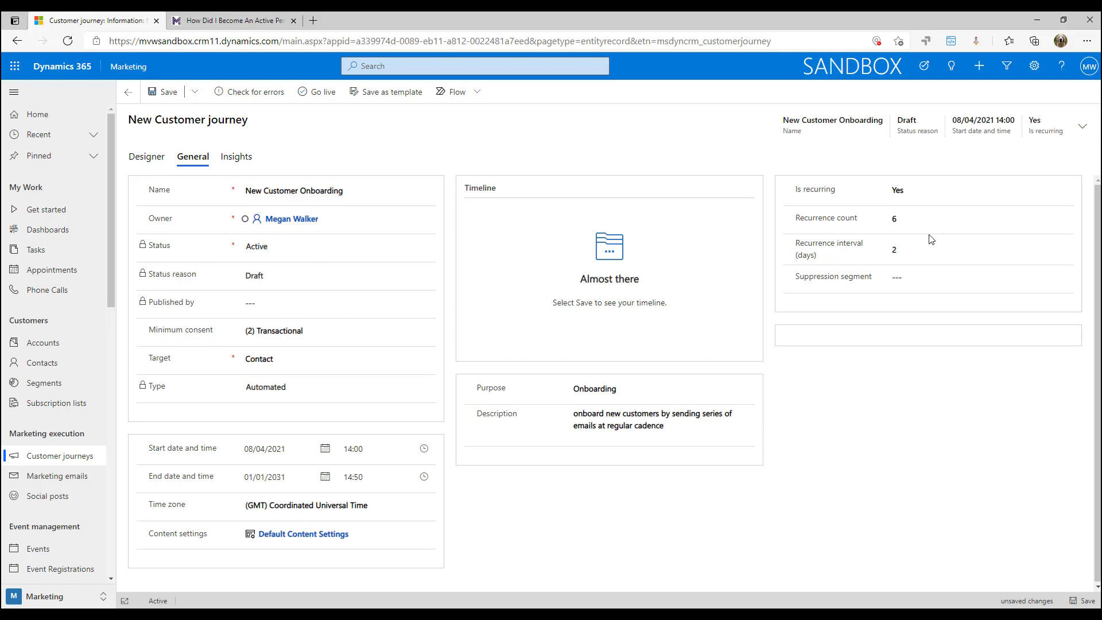
key("BackSpace")
key("Tab")
key("BackSpace")
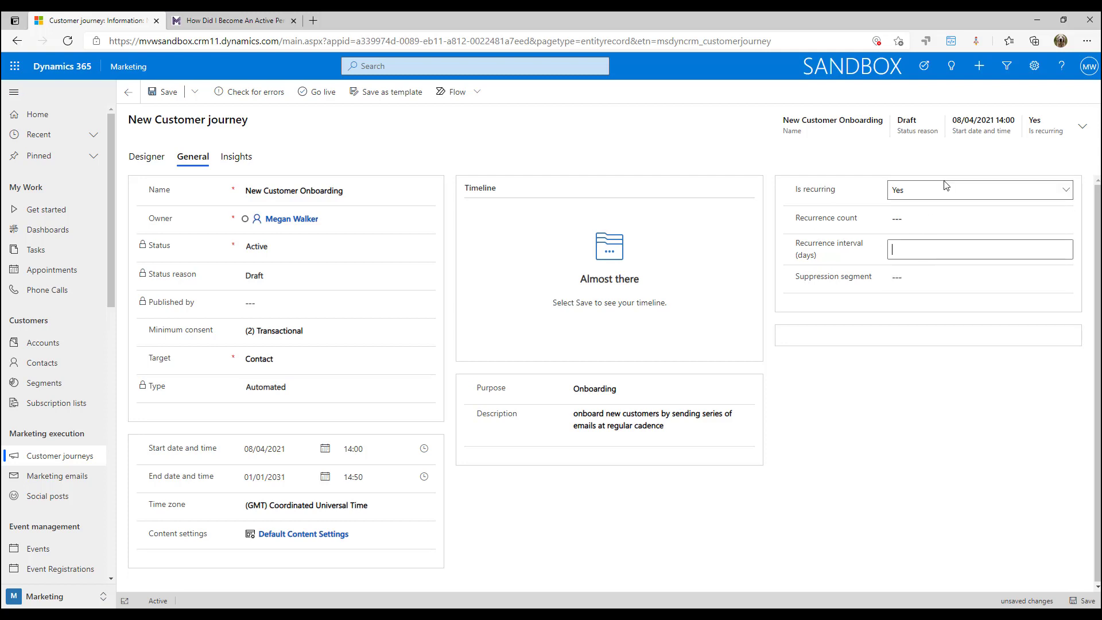
Switch Is recurring back to No and leave the Suppression segment empty.
left_click(934, 190)
left_click(921, 208)
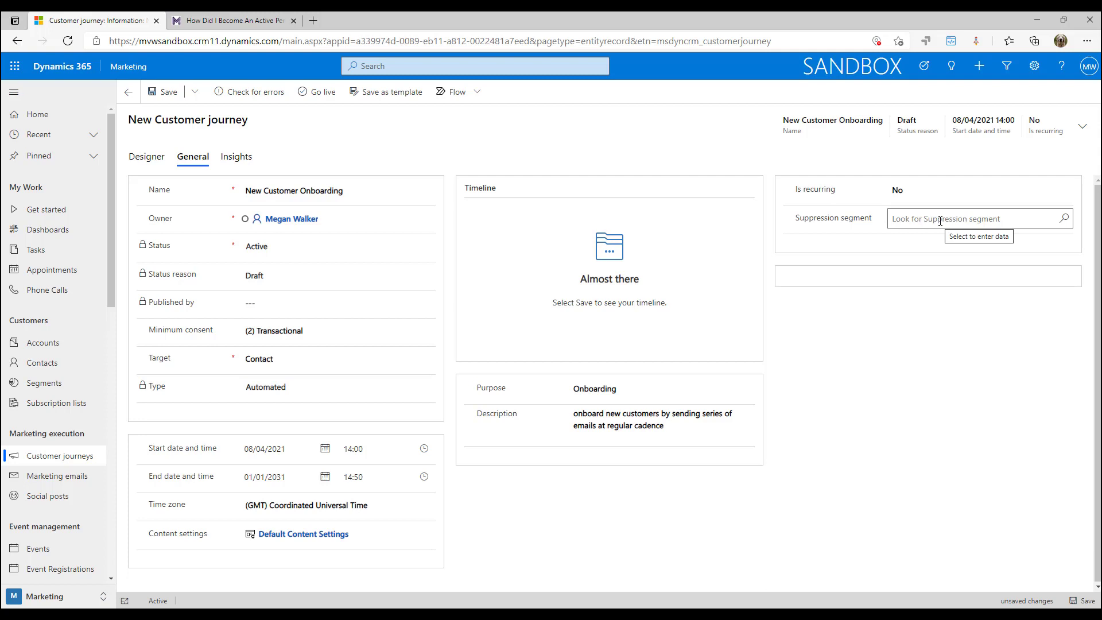
left_click(940, 221)
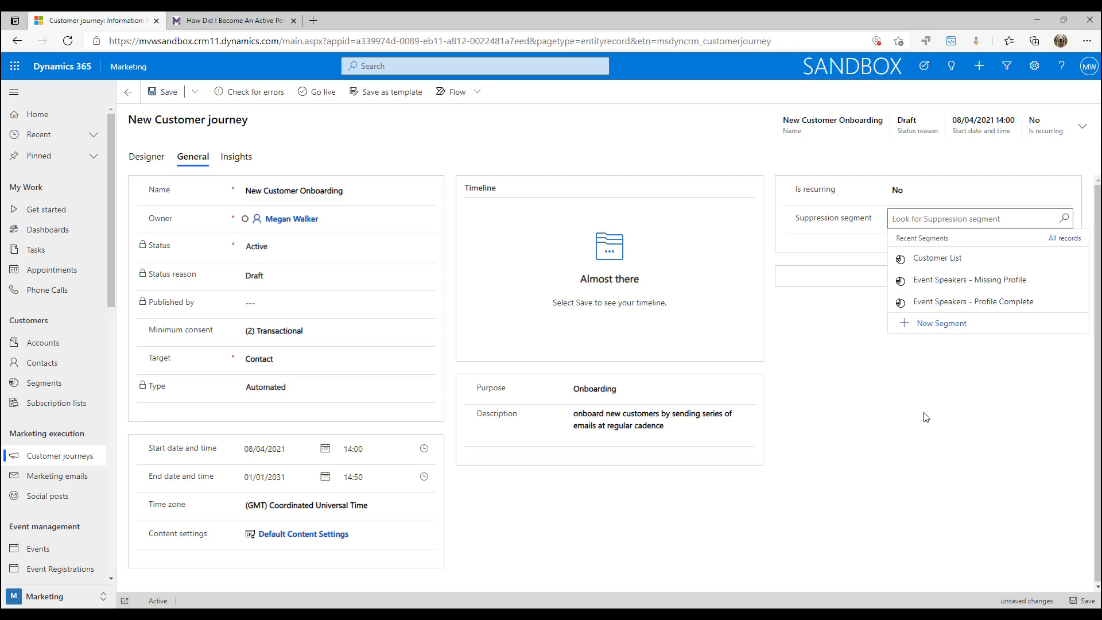
left_click(925, 414)
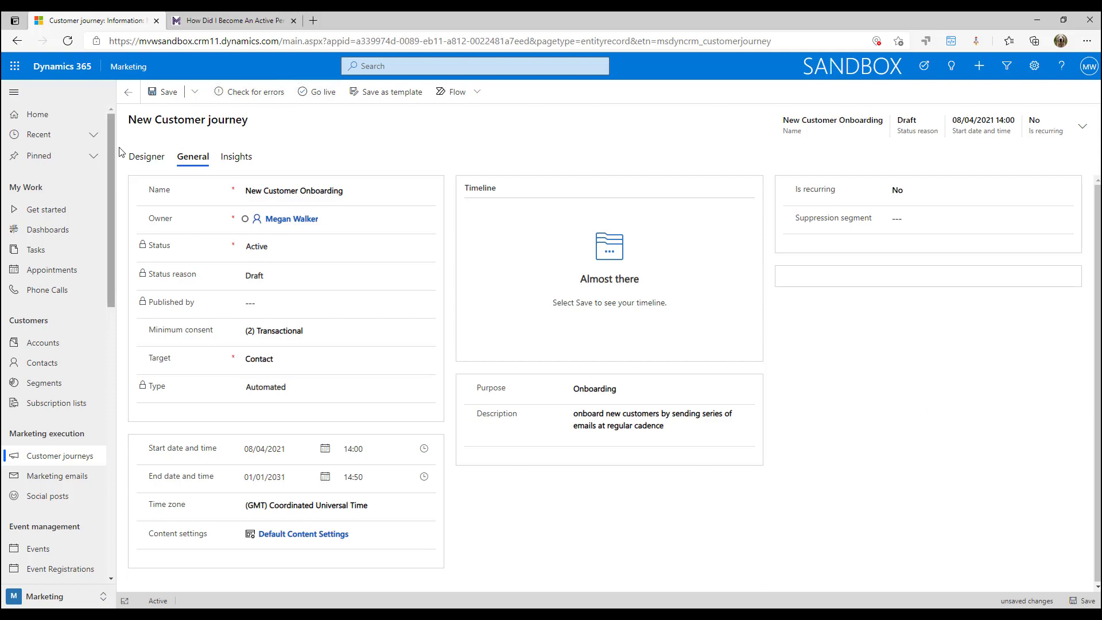
Run the error check on the designer, take the journey live, and review its notifications.
left_click(136, 162)
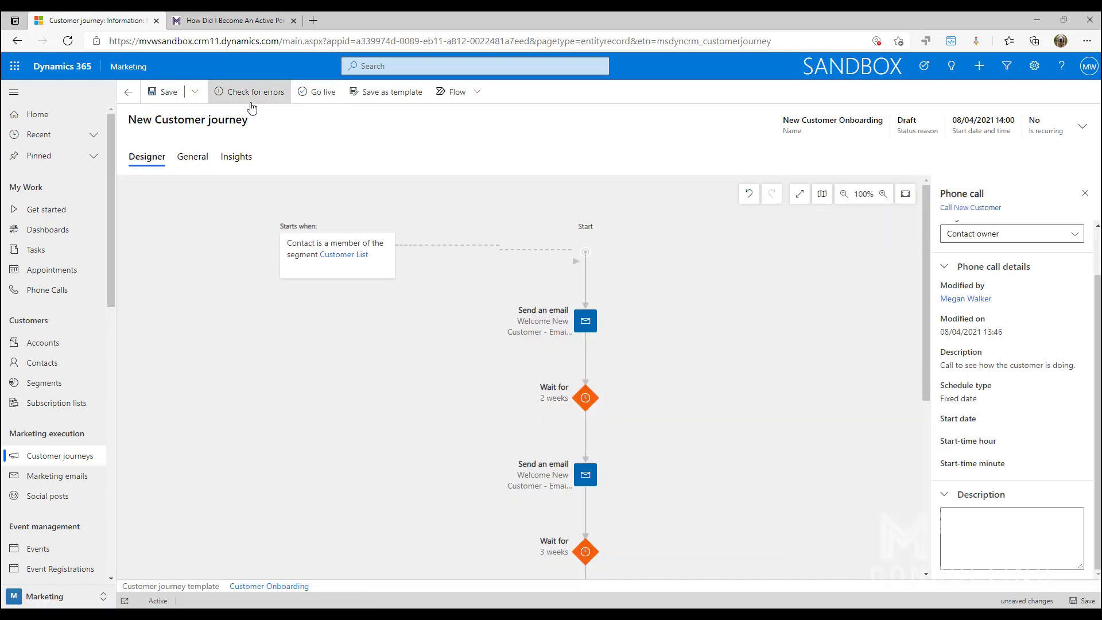
left_click(251, 101)
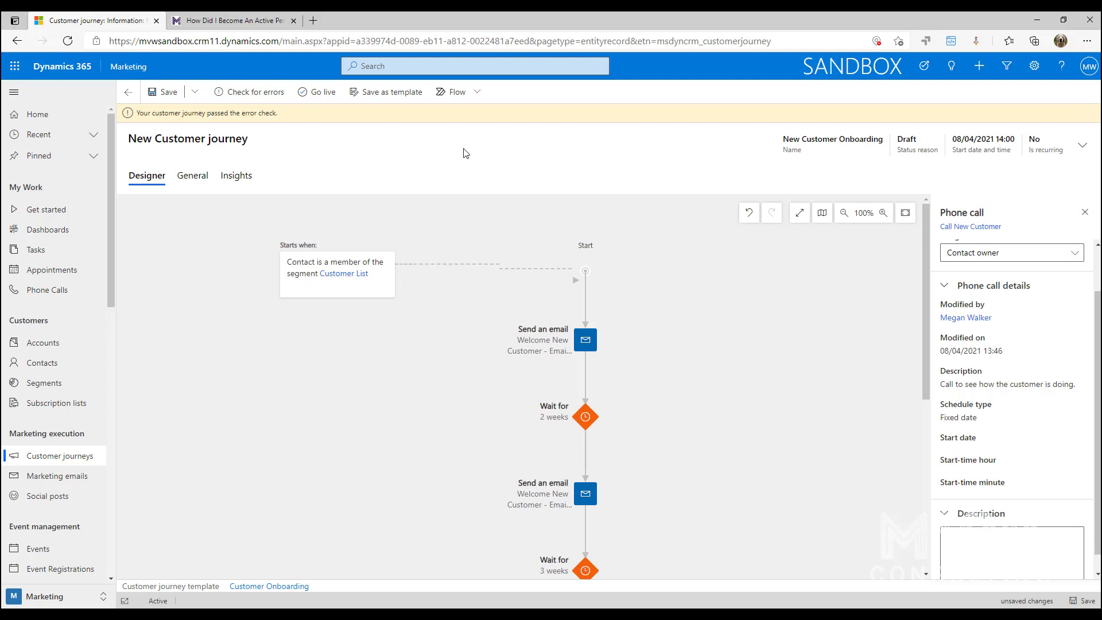
left_click(319, 93)
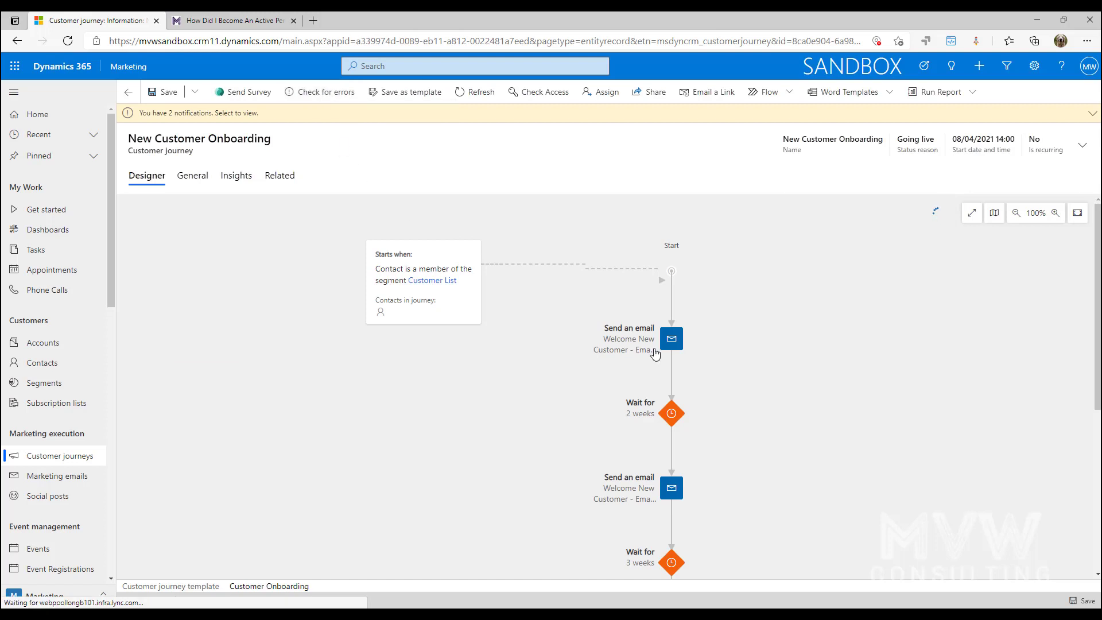
left_click(366, 121)
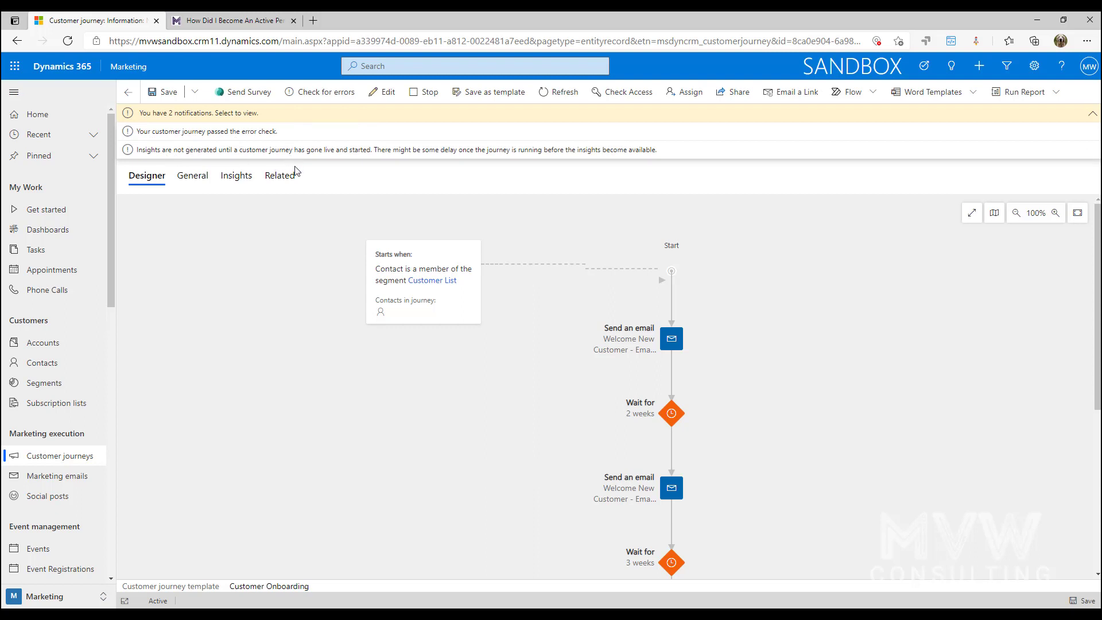
left_click(280, 287)
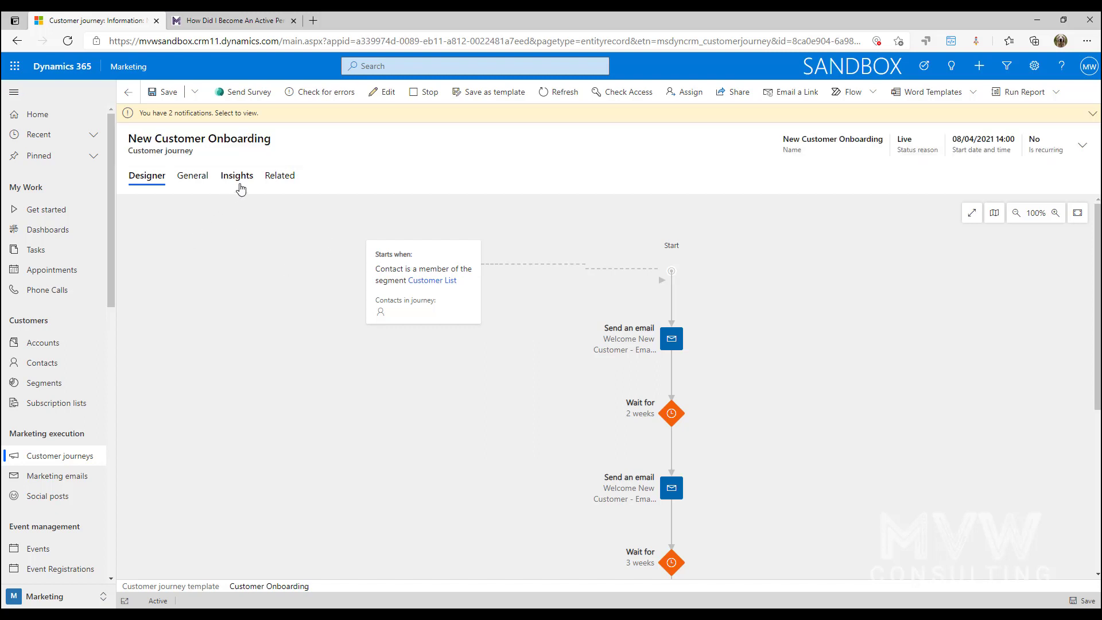
Open the stopped Missing Speaker Profile journey and review its email step: 23 processed, 16 delivered, 3 opens.
left_click(63, 455)
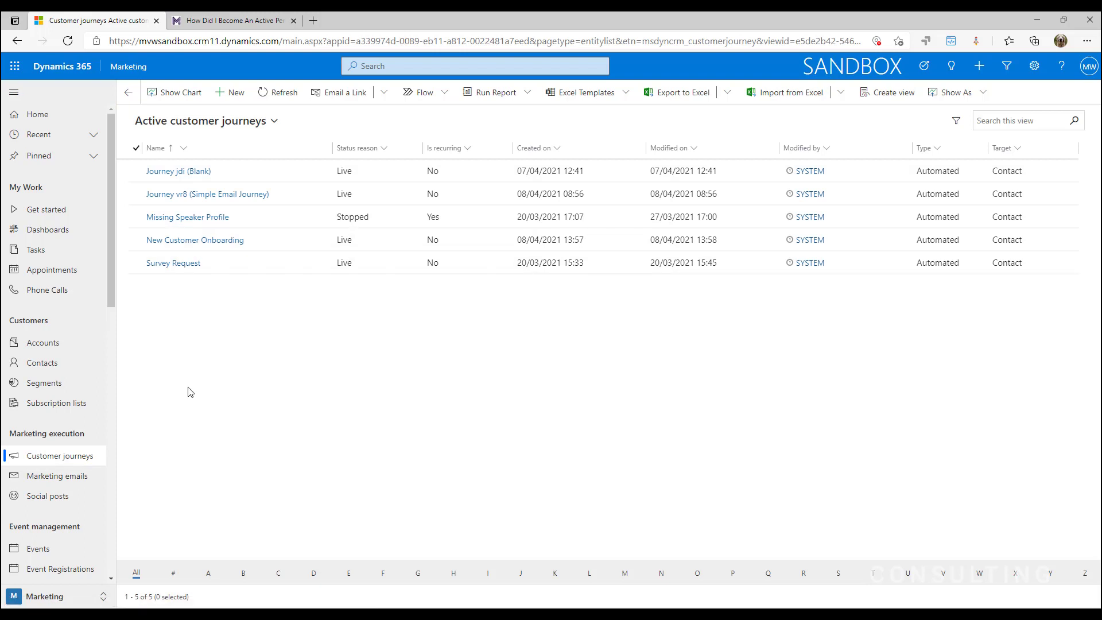
left_click(182, 222)
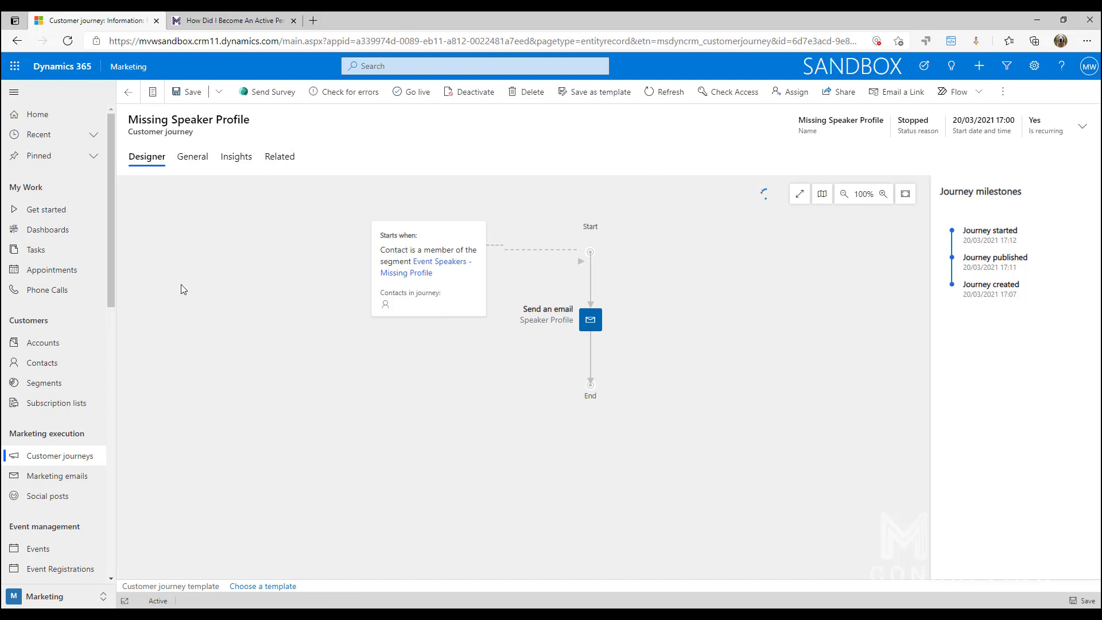
left_click(567, 345)
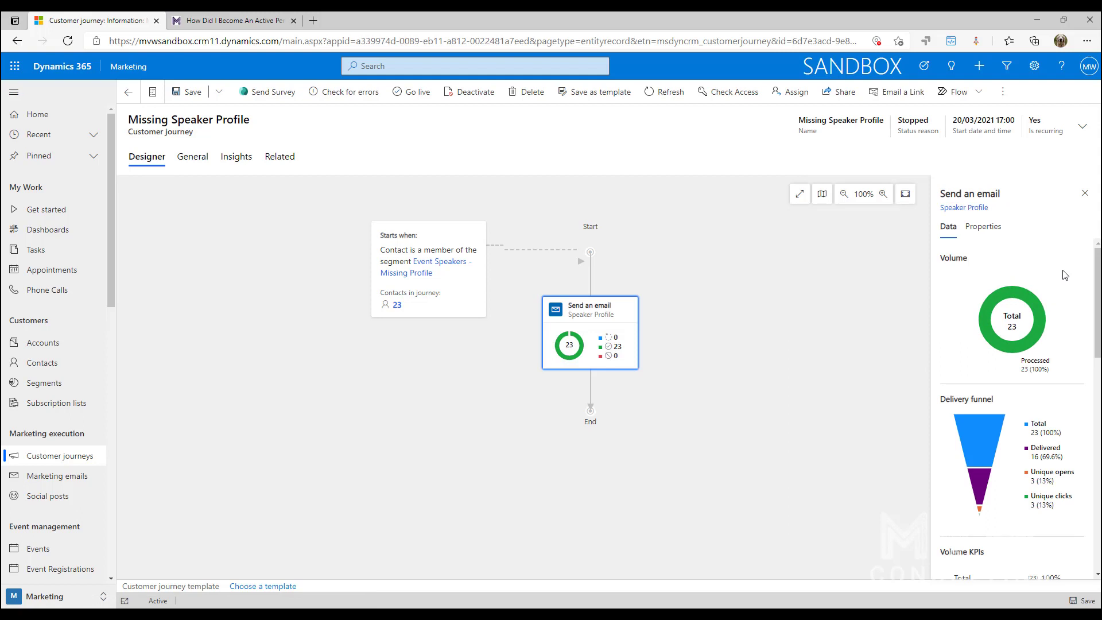
scroll(1065, 275, "down", 2)
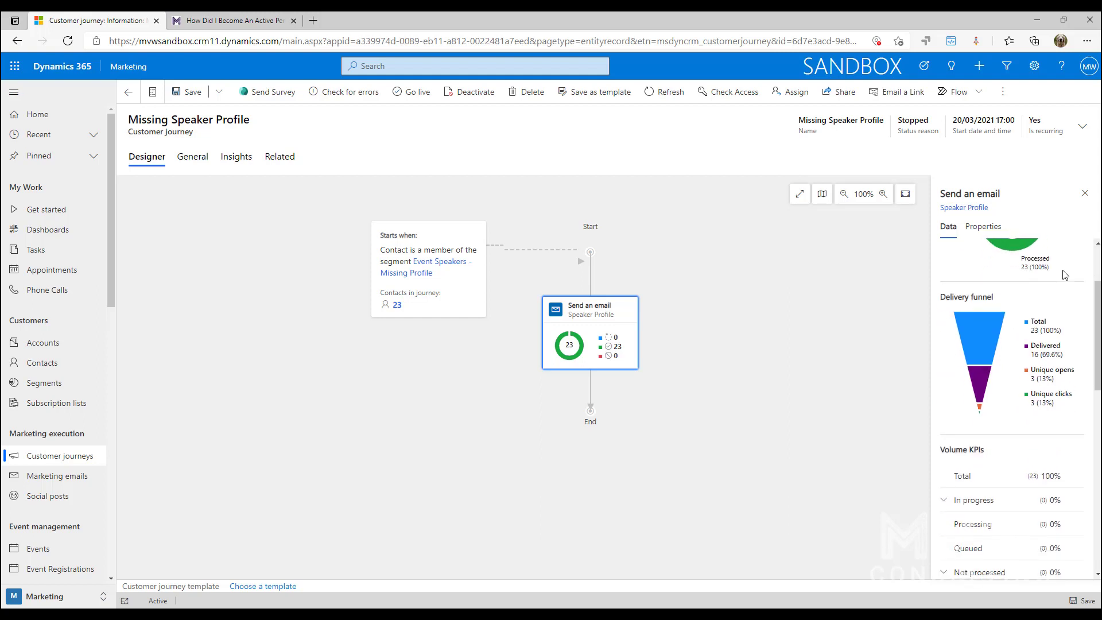
scroll(1065, 275, "down", 1)
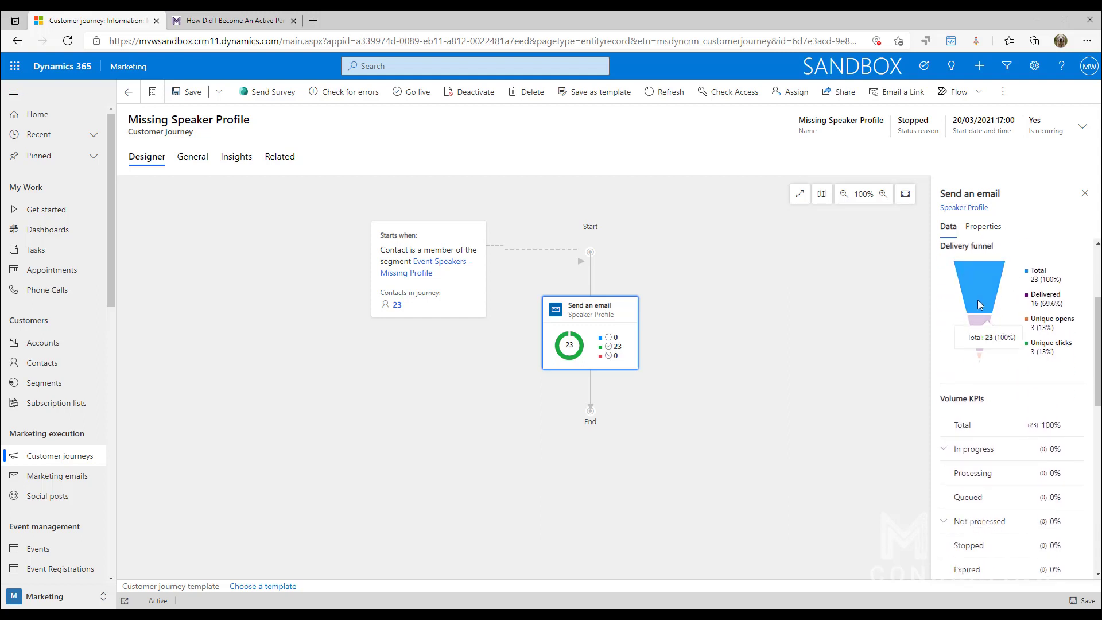
scroll(999, 344, "down", 6)
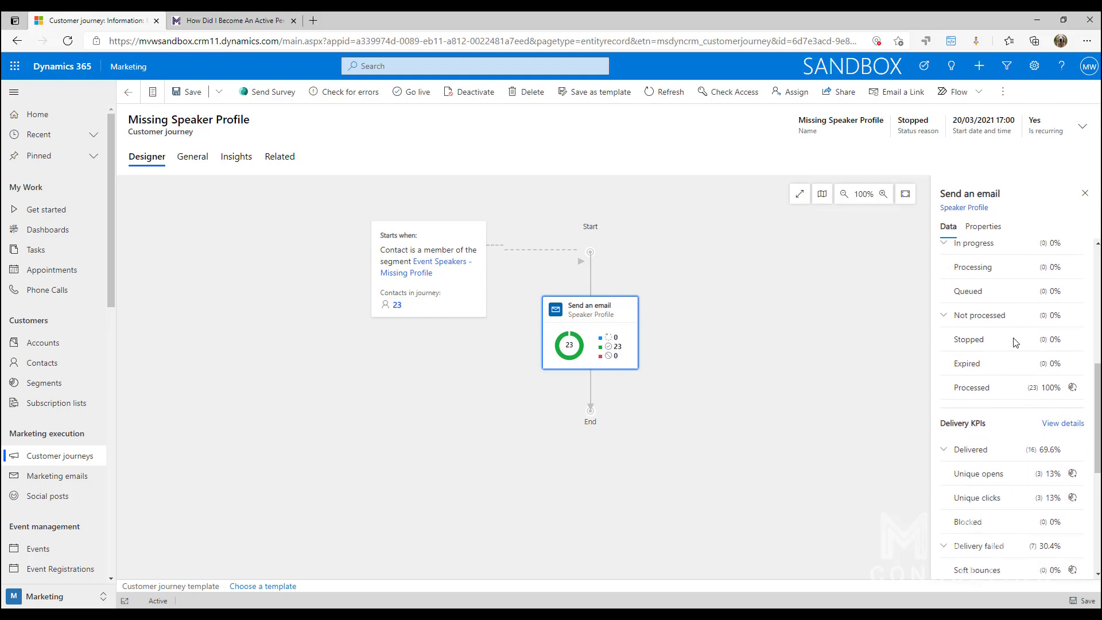
scroll(1033, 343, "up", 8)
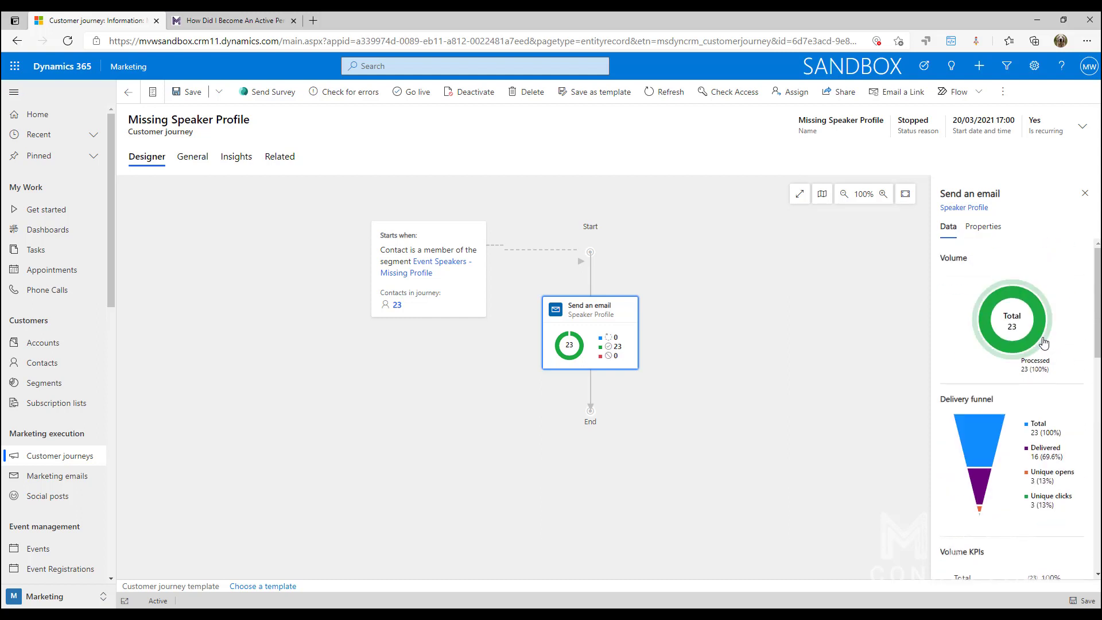
scroll(1044, 343, "down", 7)
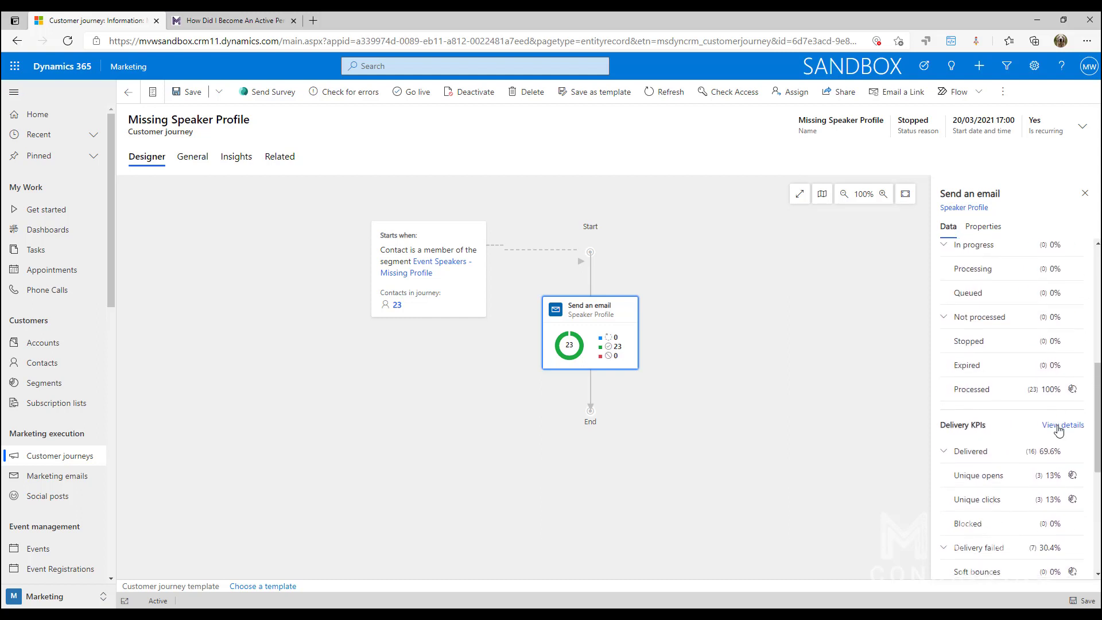
Review the Speaker Profile email's detailed Delivery insights, including the progress chart and 23 emails sent.
left_click(1053, 425)
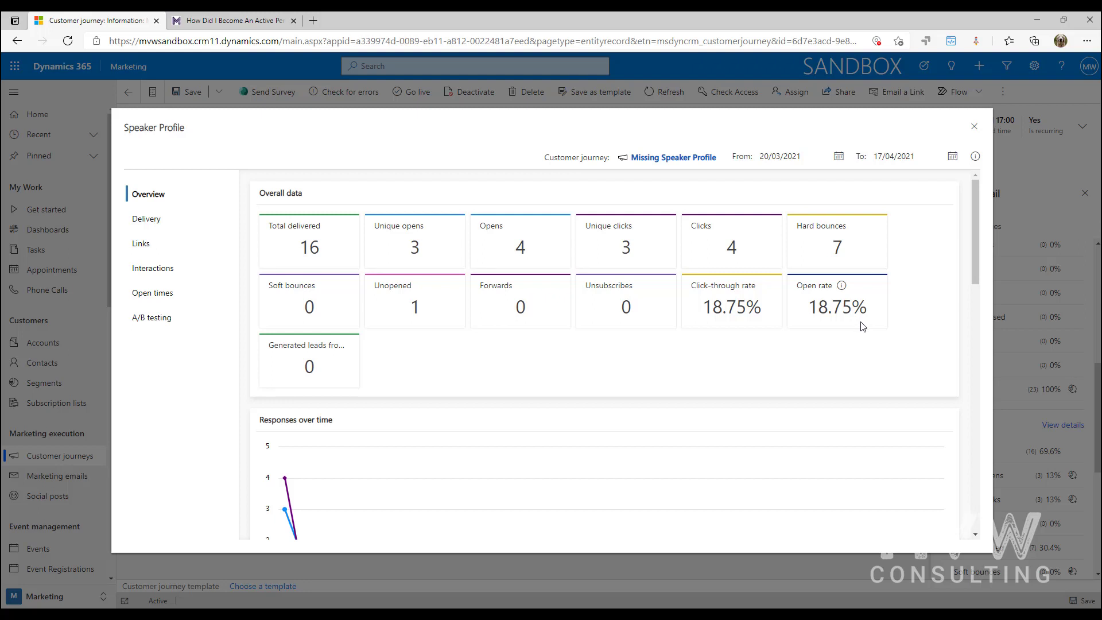
left_click(155, 229)
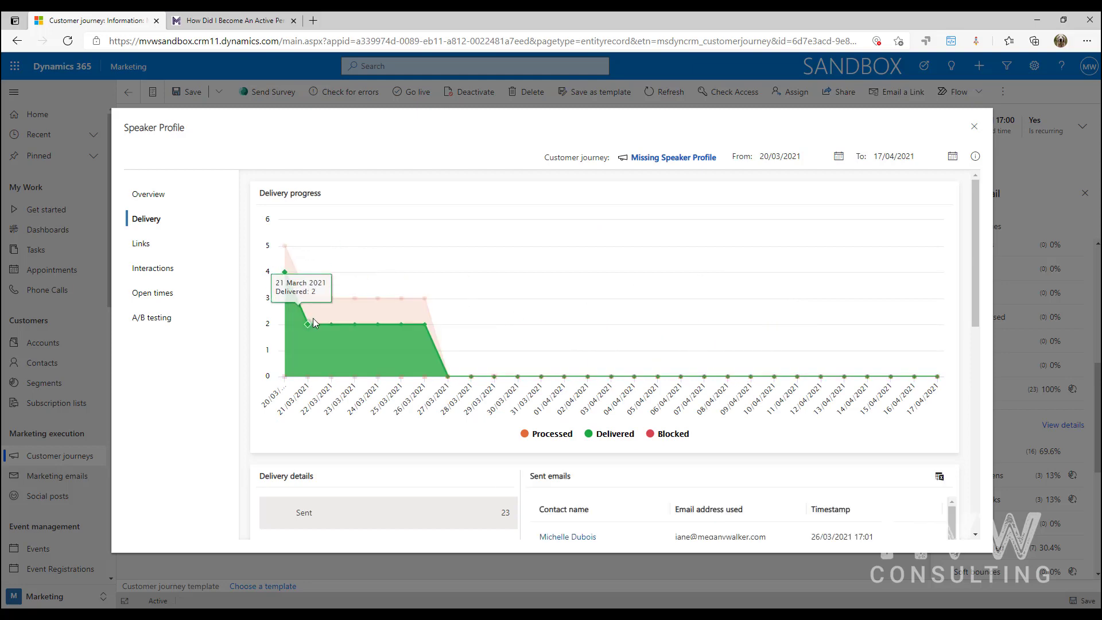
scroll(626, 355, "down", 2)
scroll(625, 354, "down", 2)
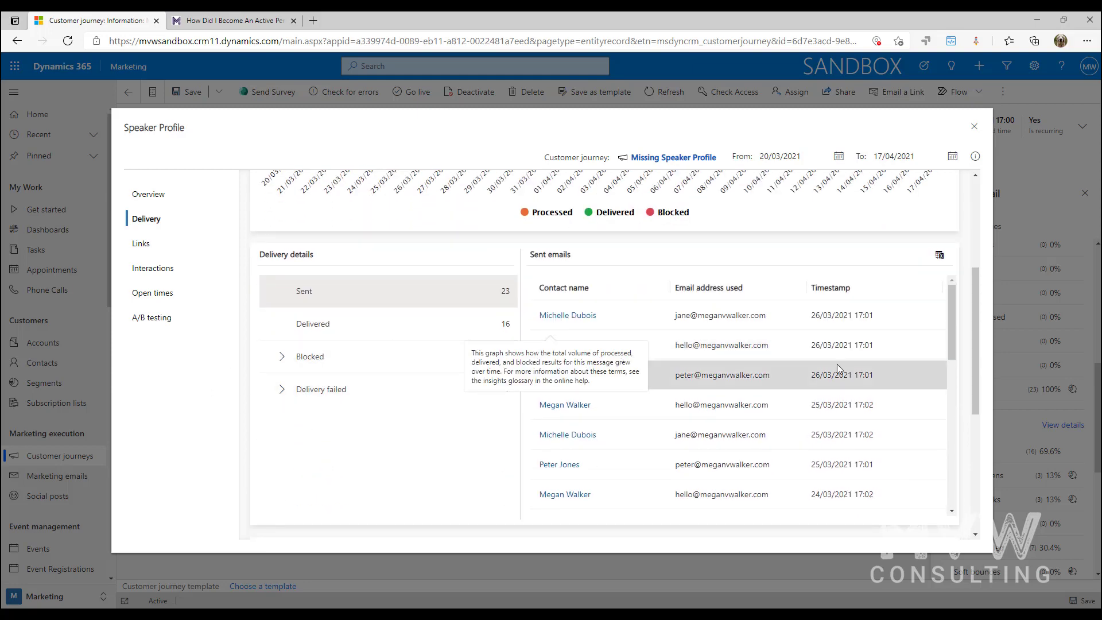
scroll(849, 249, "up", 4)
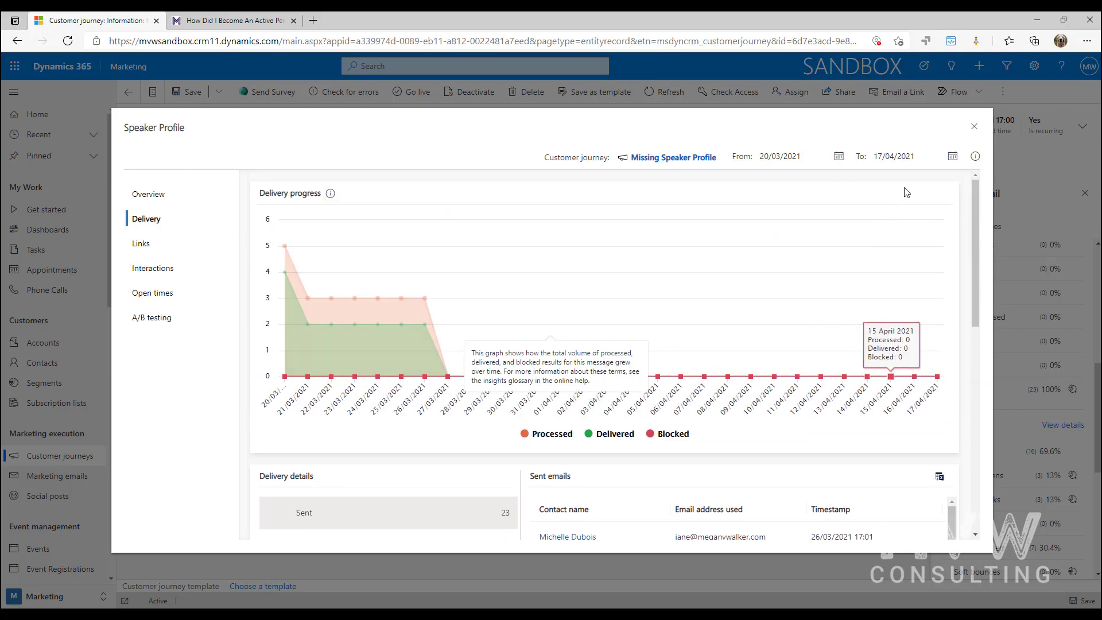
Close the Speaker Profile detailed insights window to return to the journey designer.
left_click(975, 127)
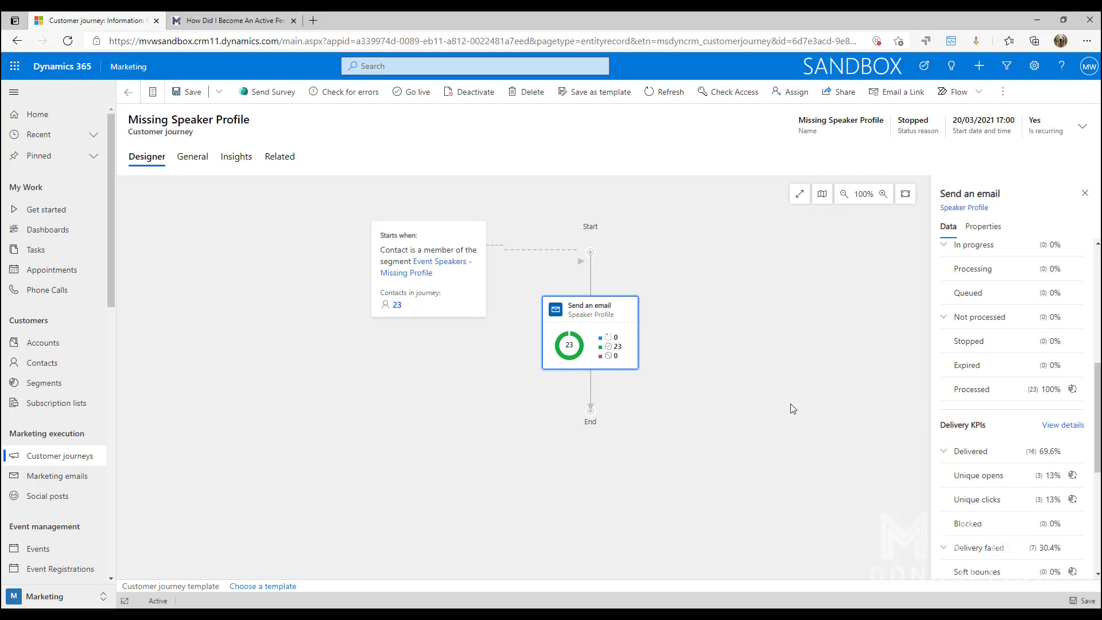